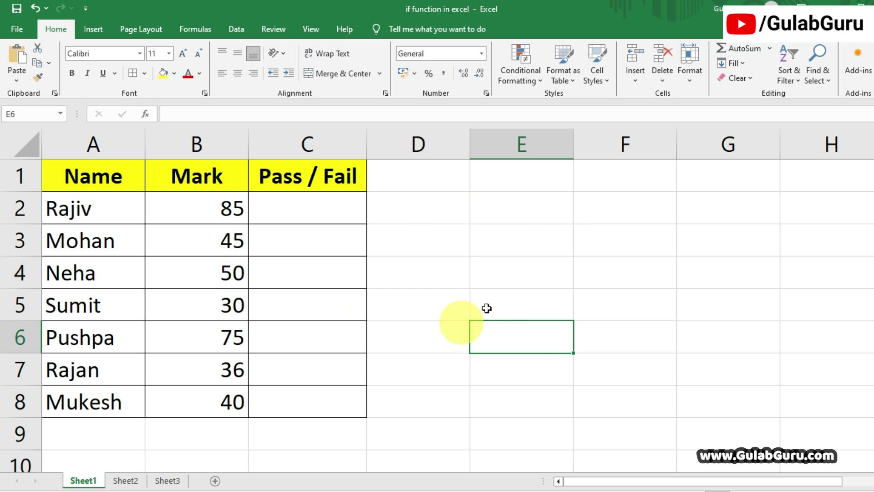
click(628, 308)
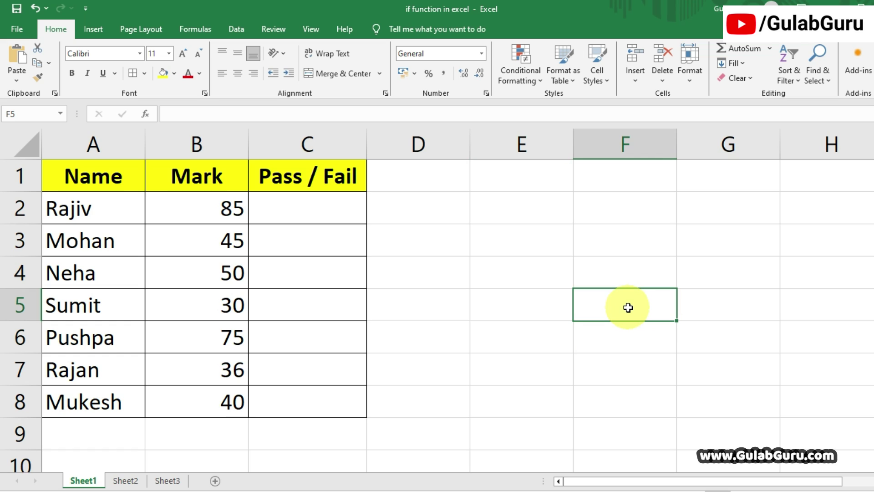
click(505, 270)
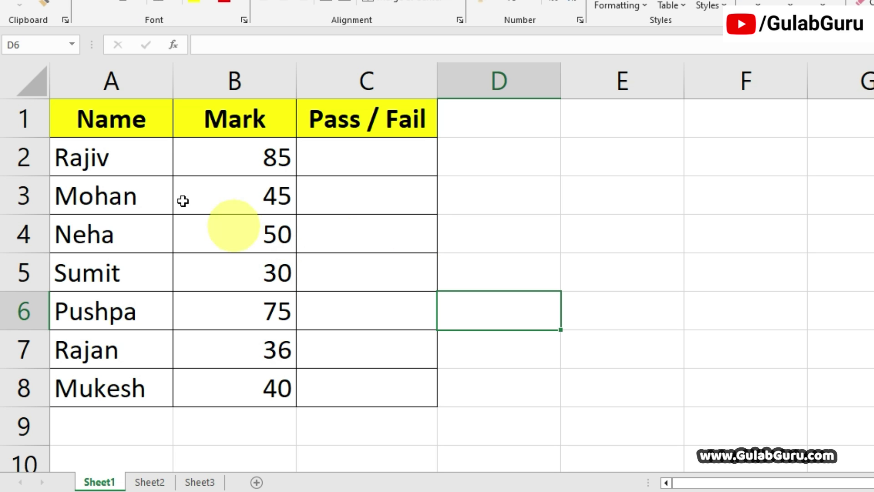
drag(135, 150, 130, 378)
drag(246, 156, 259, 371)
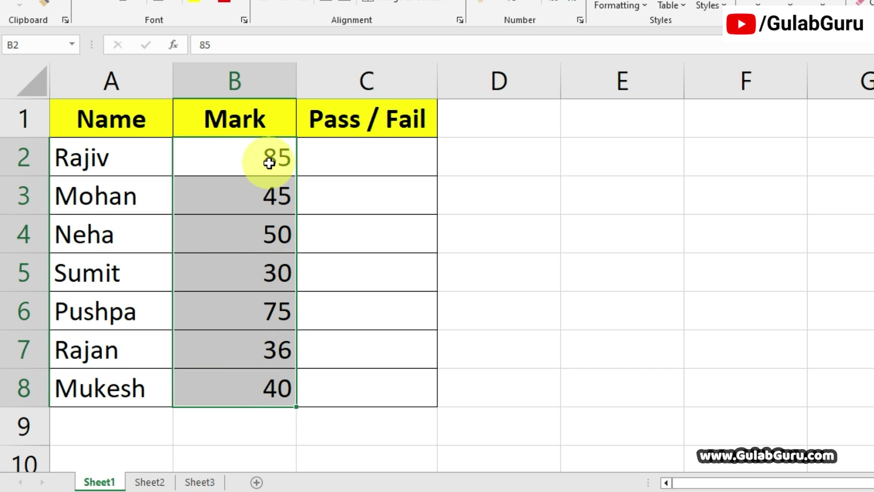
Step: Start an IF formula in cell C2 with the logical test B2<45
click(351, 164)
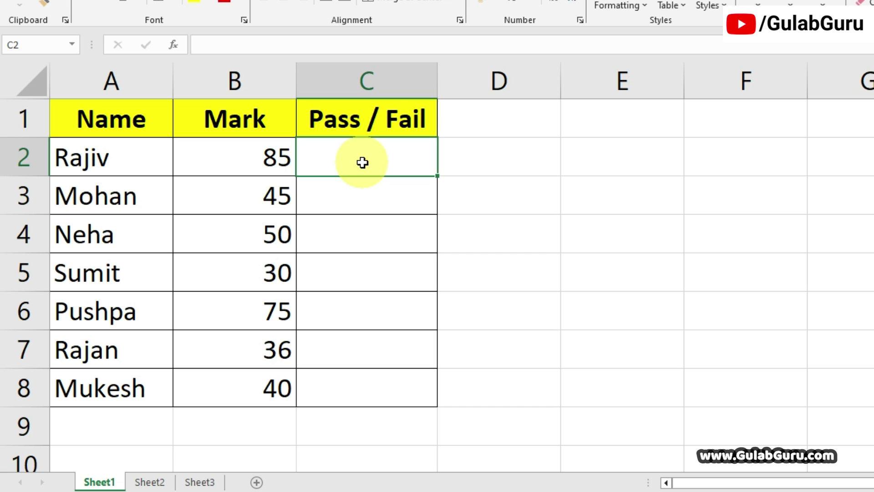
text(=)
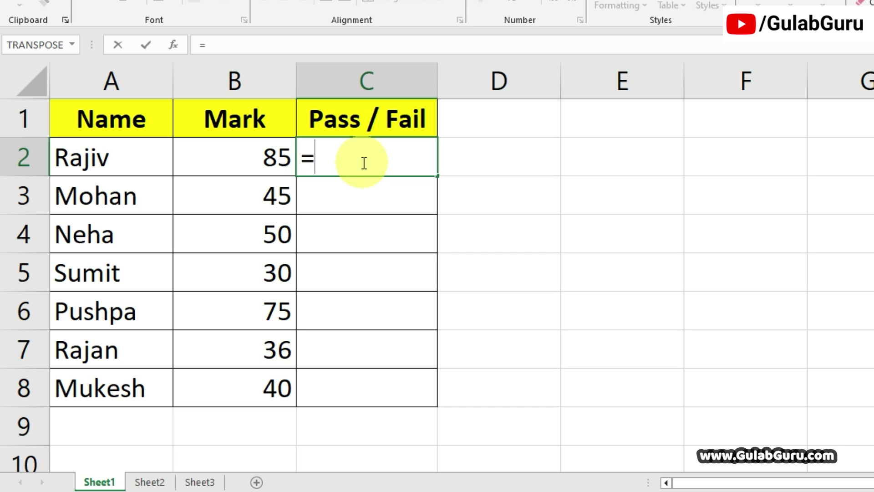
text(if)
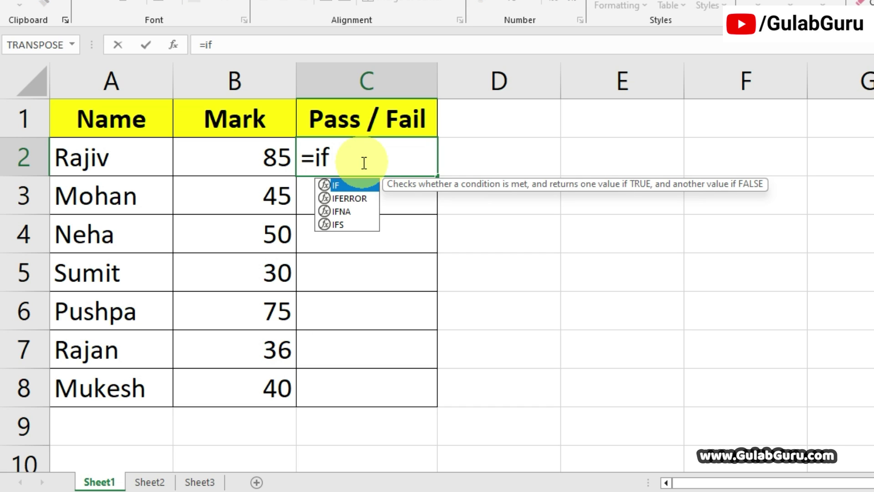
double_click(351, 190)
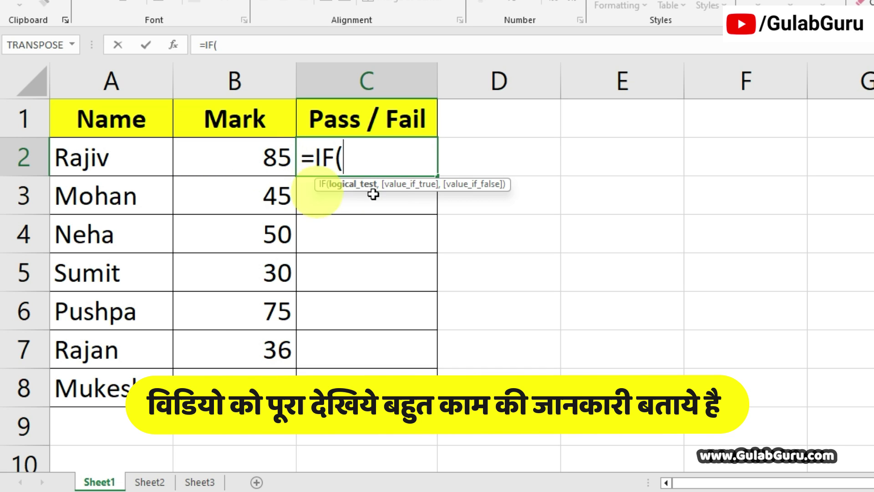
click(259, 161)
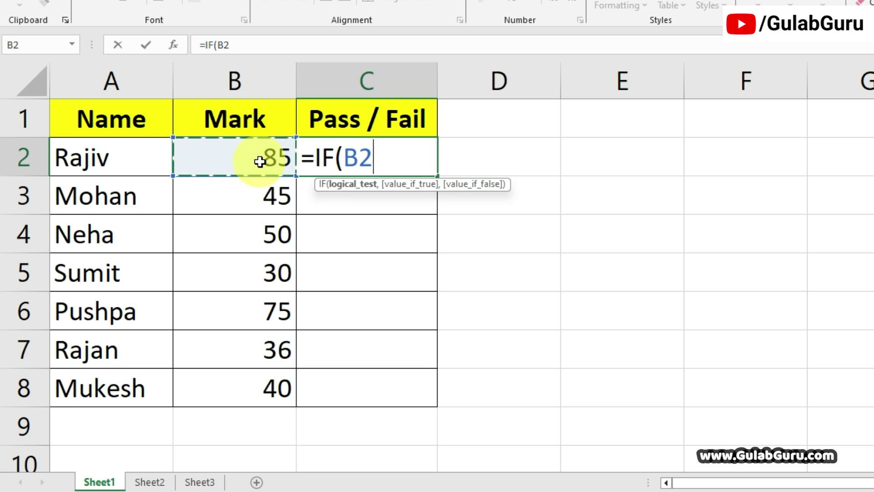
text(<)
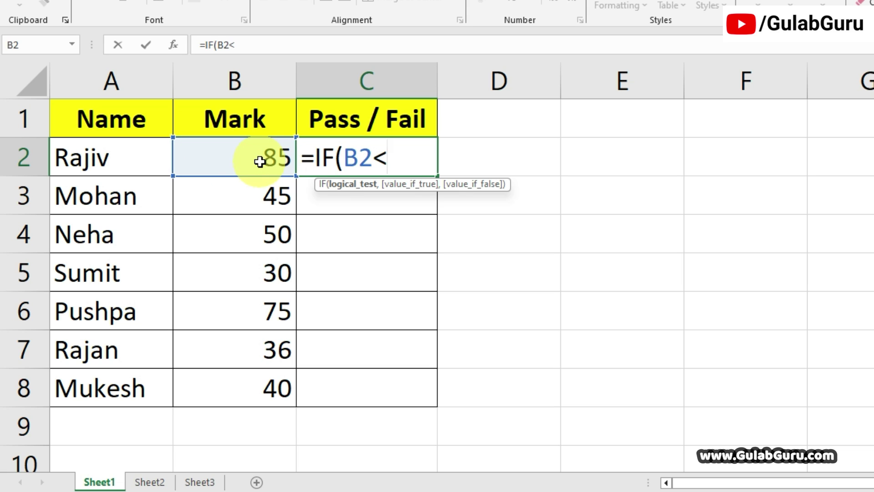
text(45)
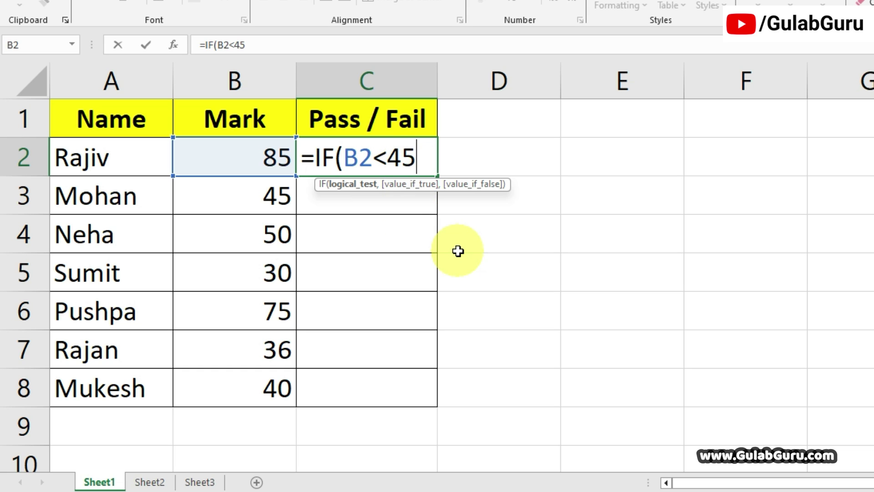
Step: Complete the C2 formula so it returns "Fail" when the test is true and "Pass" when it is false
text(,")
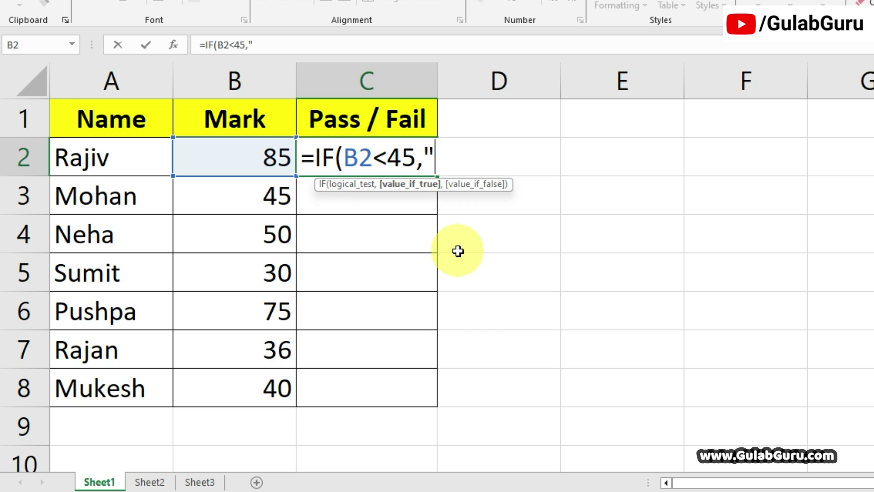
text(Fail)
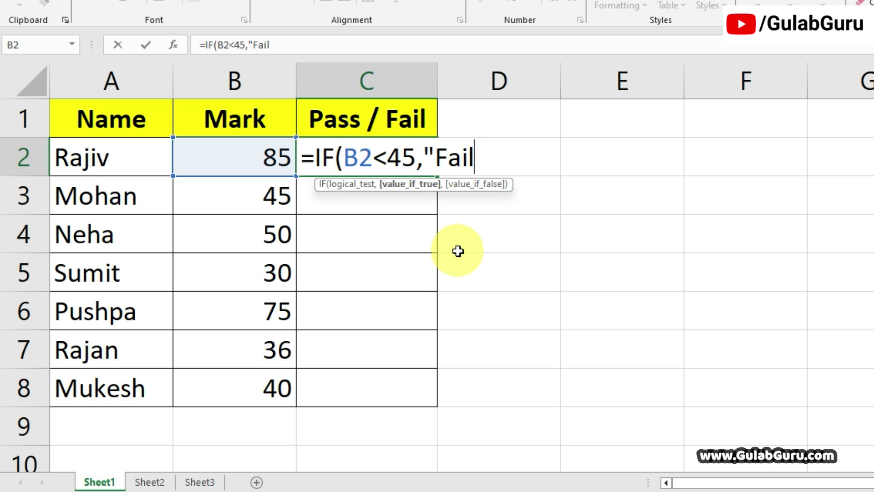
text(",)
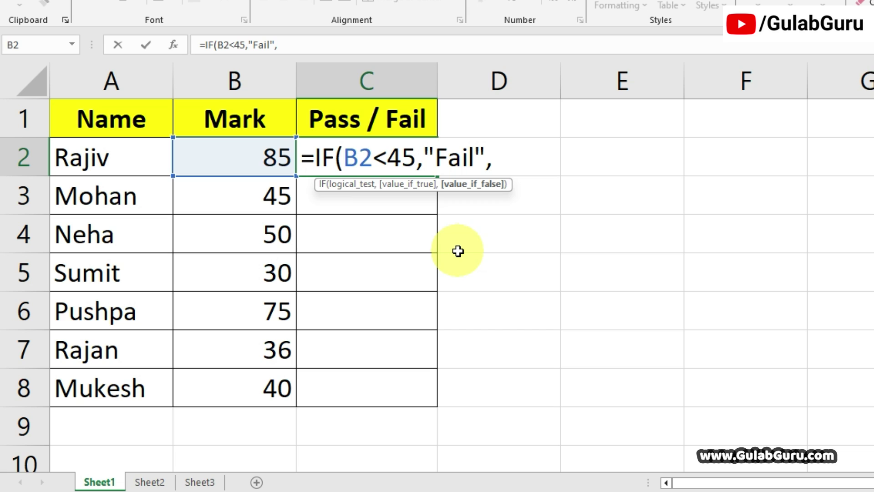
text("Pass")
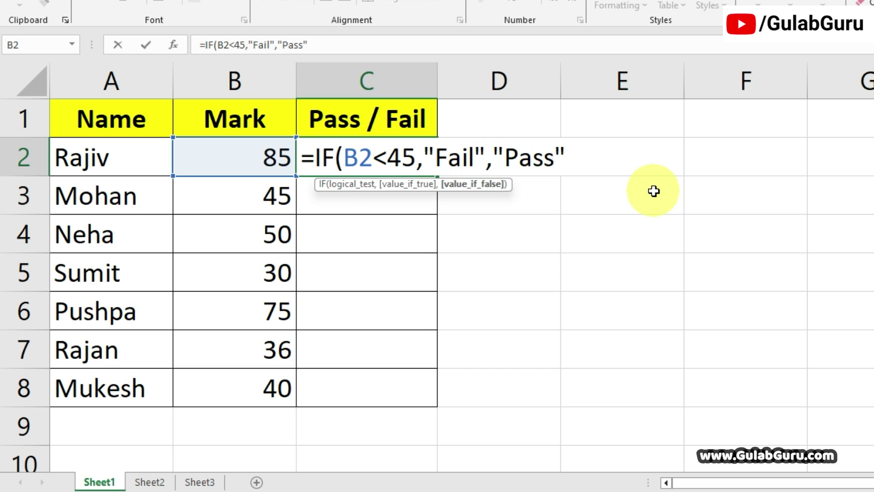
text())
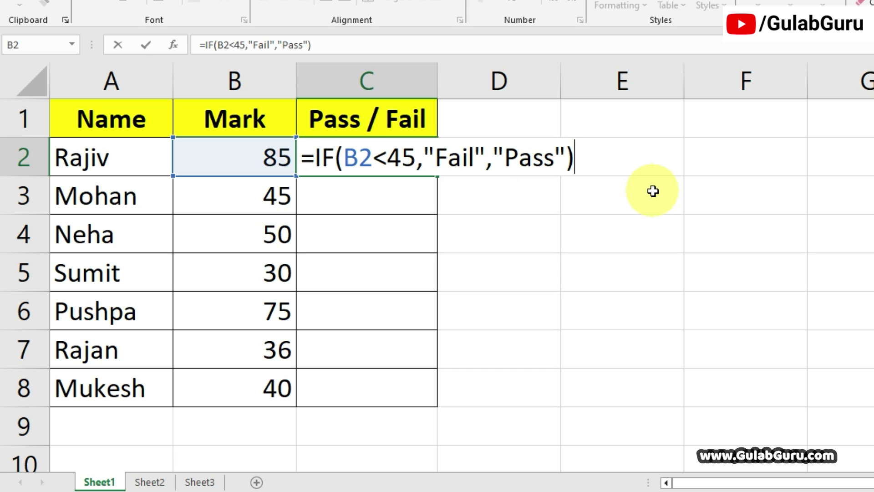
key(Return)
Step: Fill the Pass / Fail formula from C2 down through C8
click(362, 159)
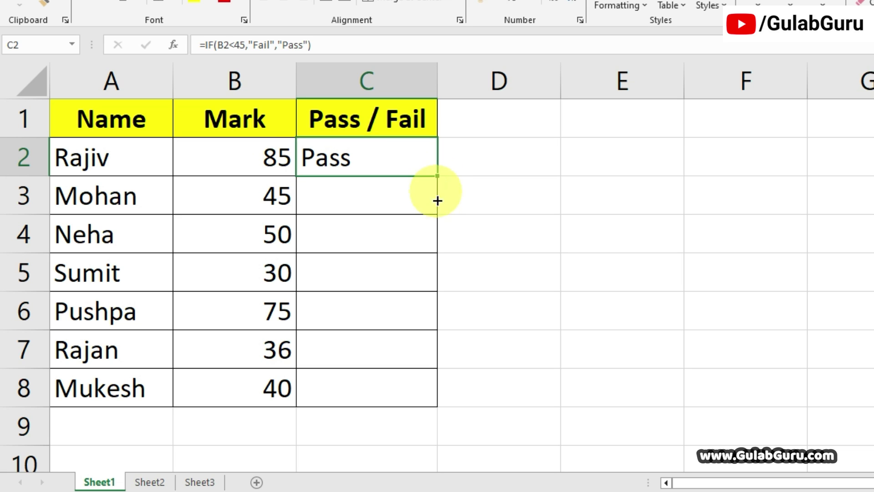
drag(437, 200, 443, 396)
click(400, 312)
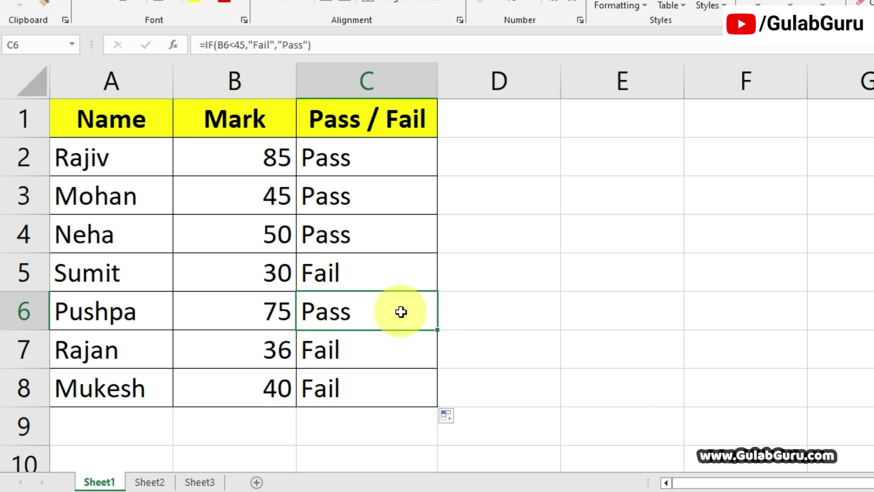
Step: Compare the marks in rows 3, 5 and 6 with their Pass / Fail results and examine the IF formula in C3
click(201, 279)
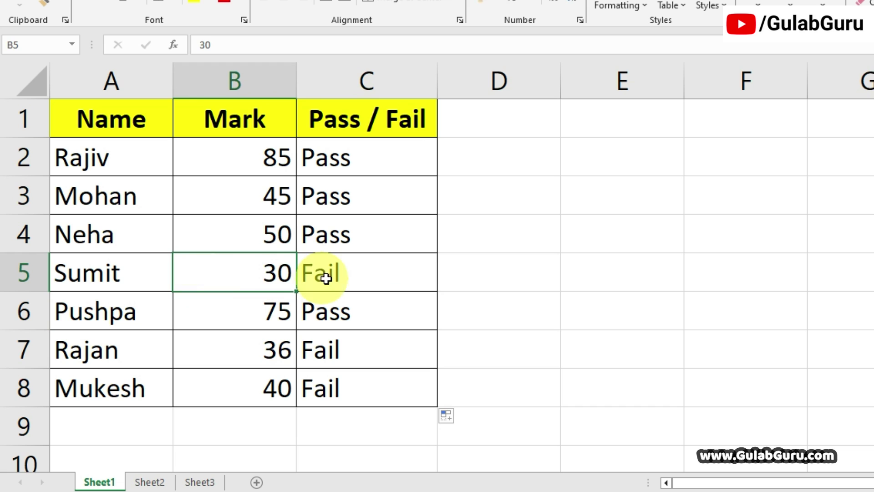
click(343, 275)
click(257, 317)
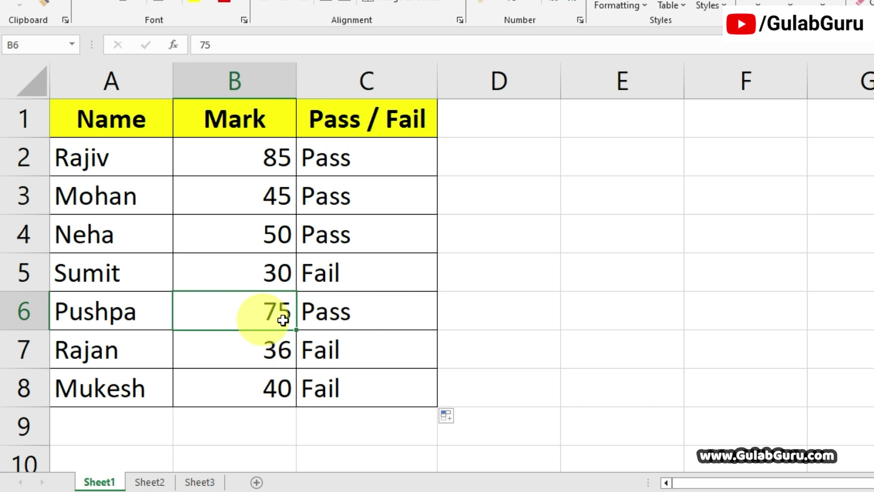
click(359, 315)
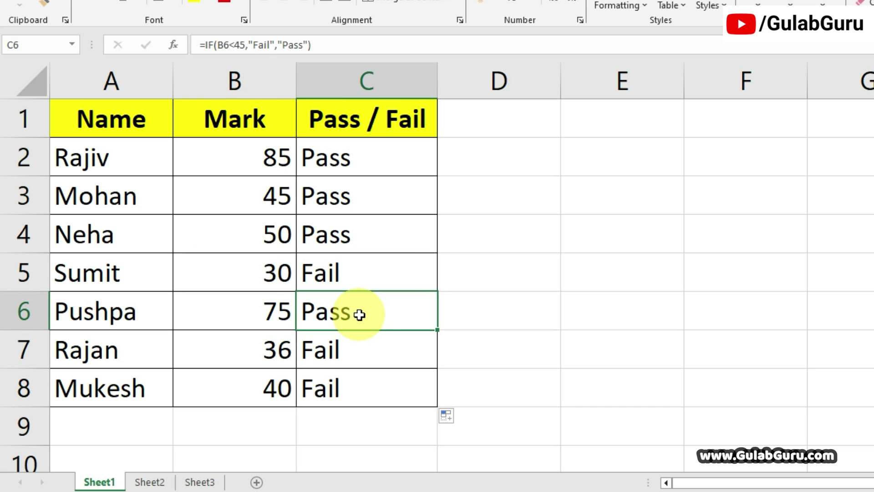
click(250, 196)
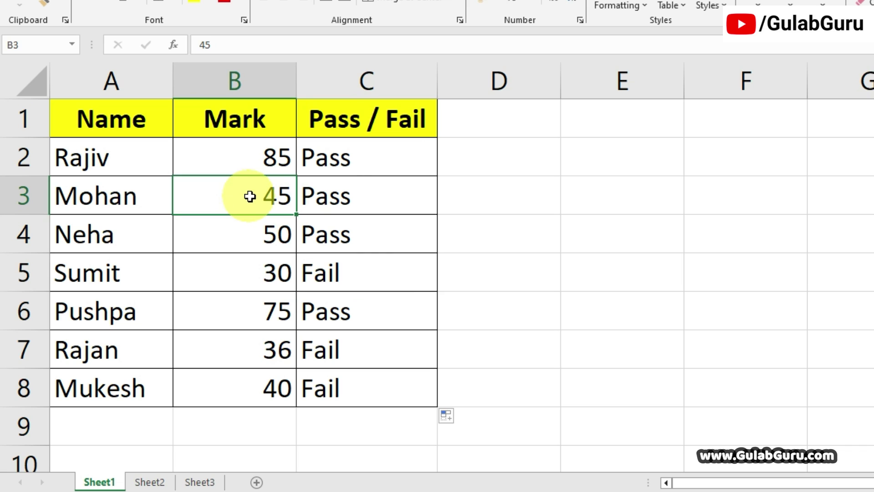
click(344, 196)
double_click(344, 196)
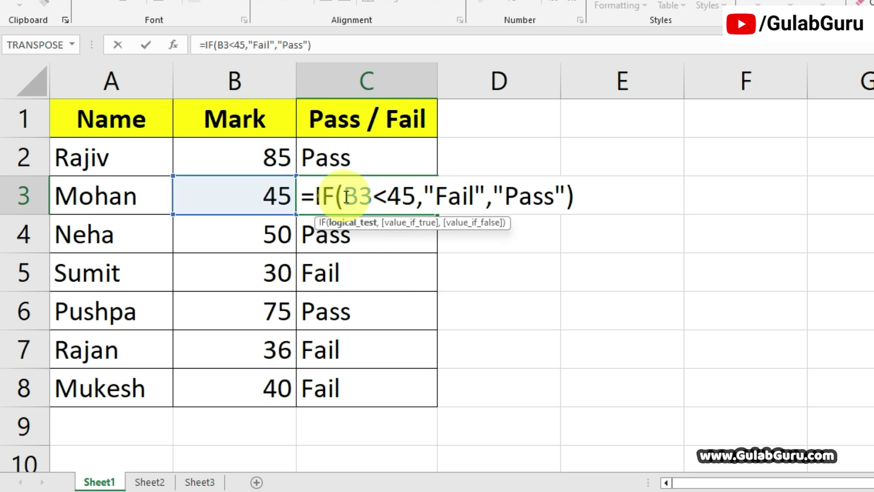
click(415, 197)
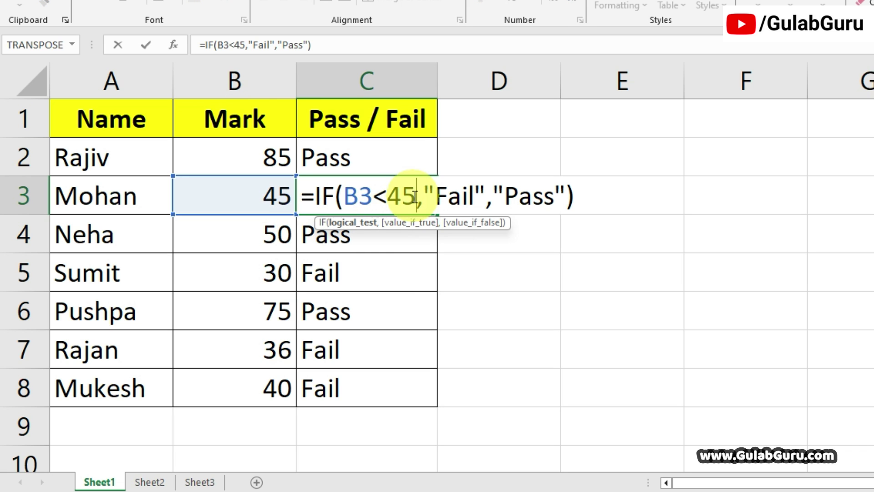
click(384, 203)
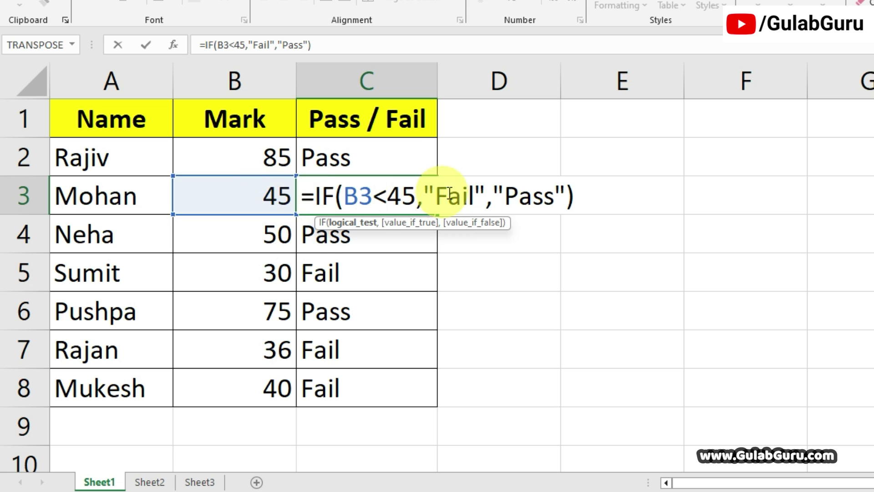
click(579, 202)
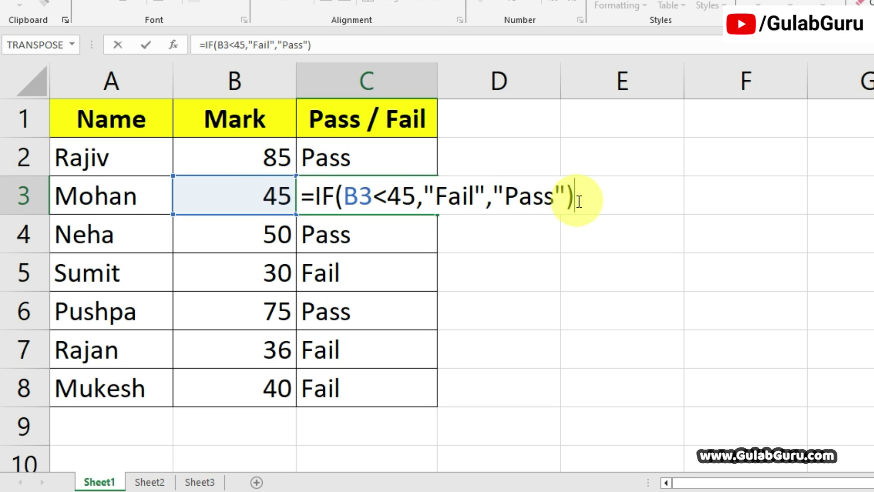
key(Return)
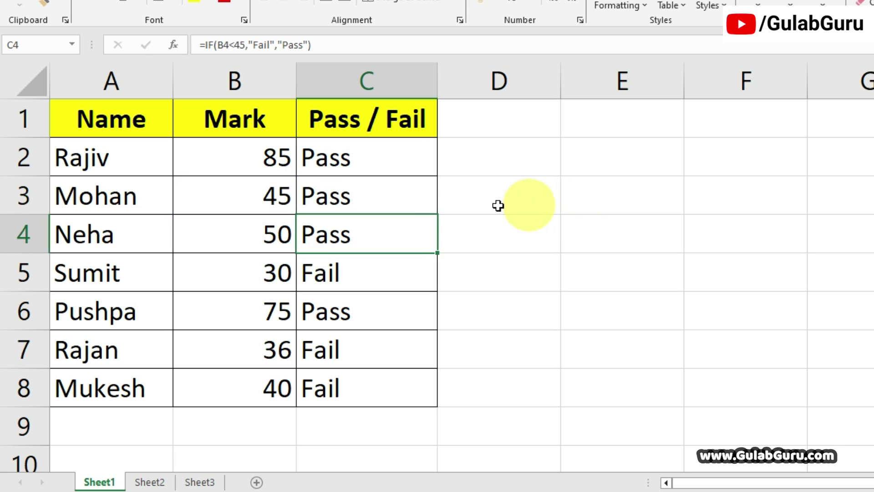
click(543, 244)
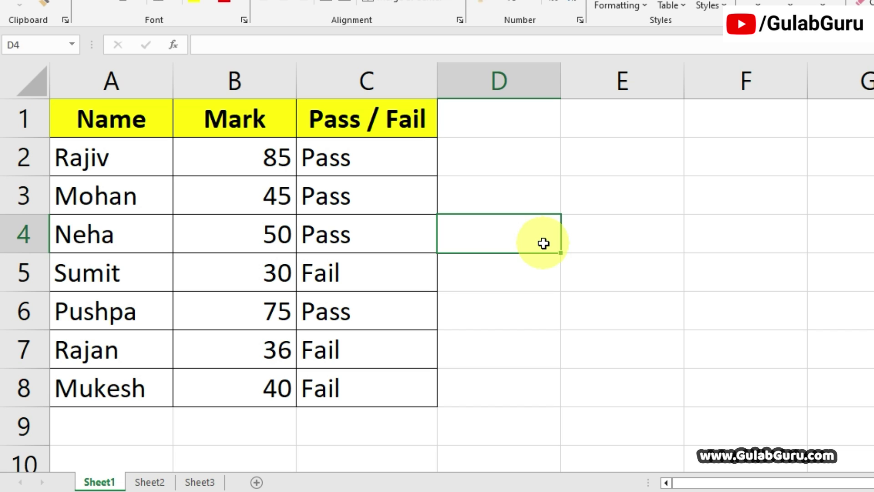
click(611, 242)
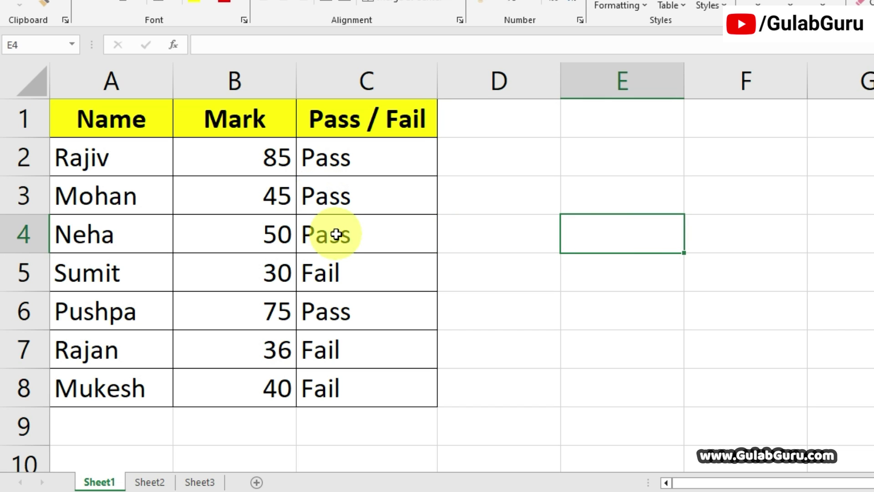
Step: Switch to Sheet2 and review the two Product Id columns in A2:B6
click(150, 481)
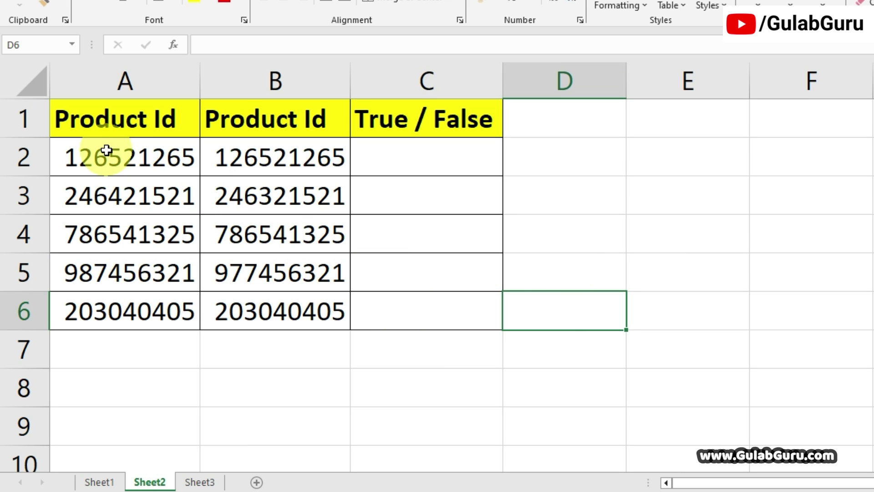
drag(113, 157, 286, 308)
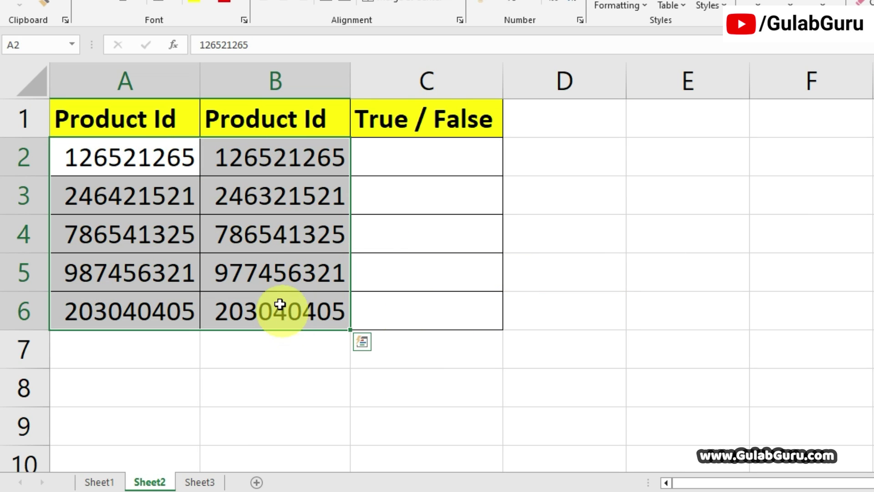
click(231, 212)
drag(121, 156, 141, 303)
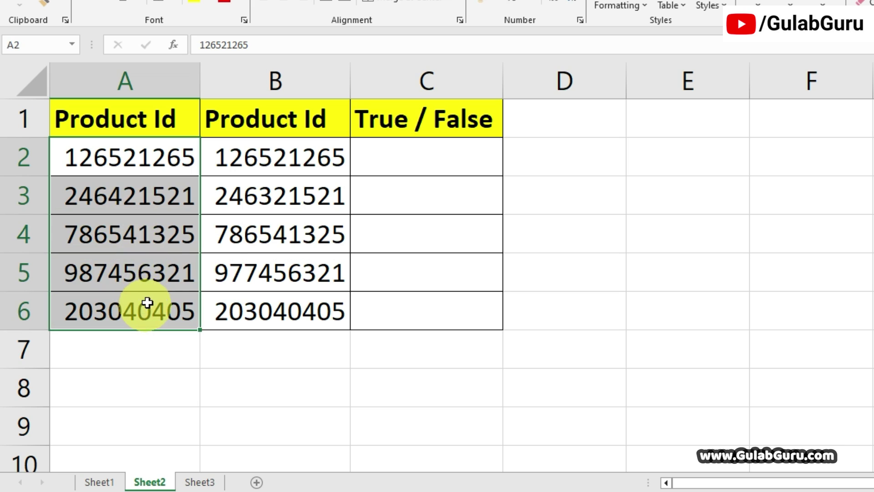
drag(302, 159, 307, 304)
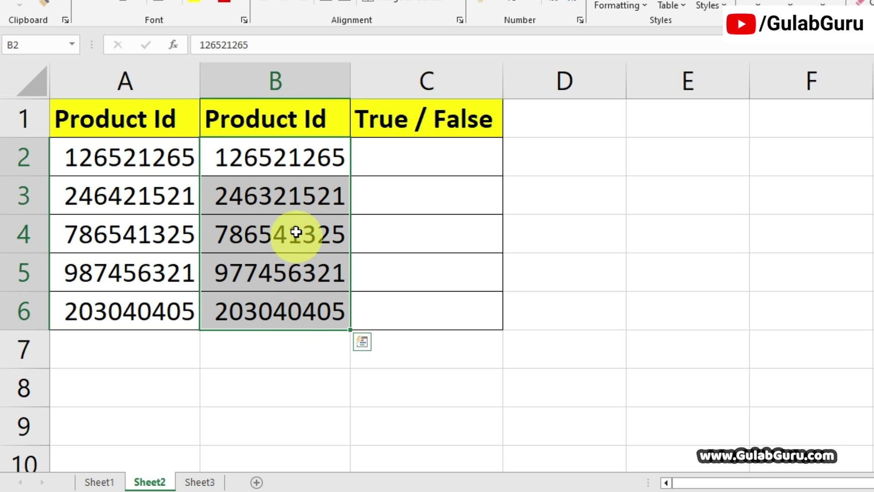
click(284, 194)
Step: Start an IF formula in C2 with the logical test A2=B2 to compare the two Product Ids
click(409, 159)
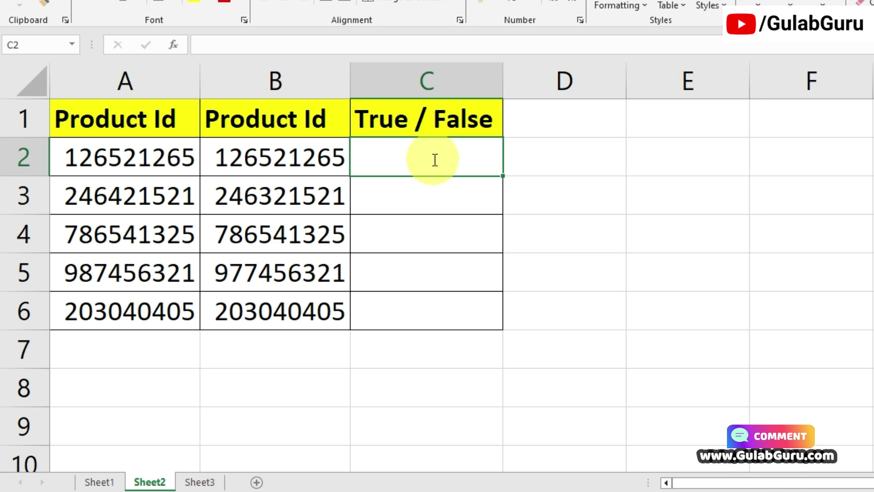
text(=)
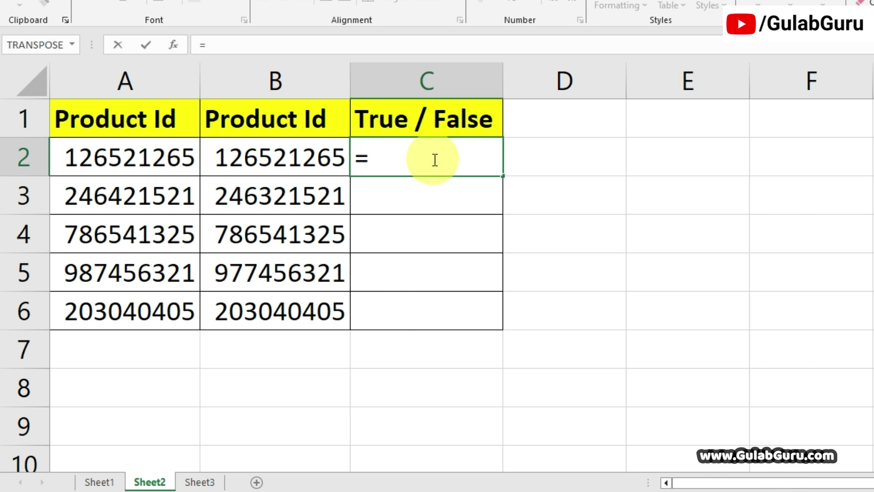
text(if)
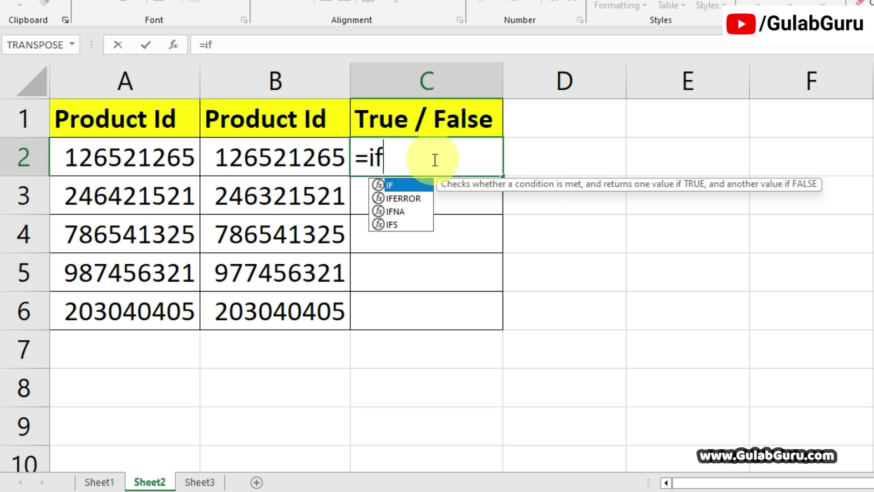
key(Tab)
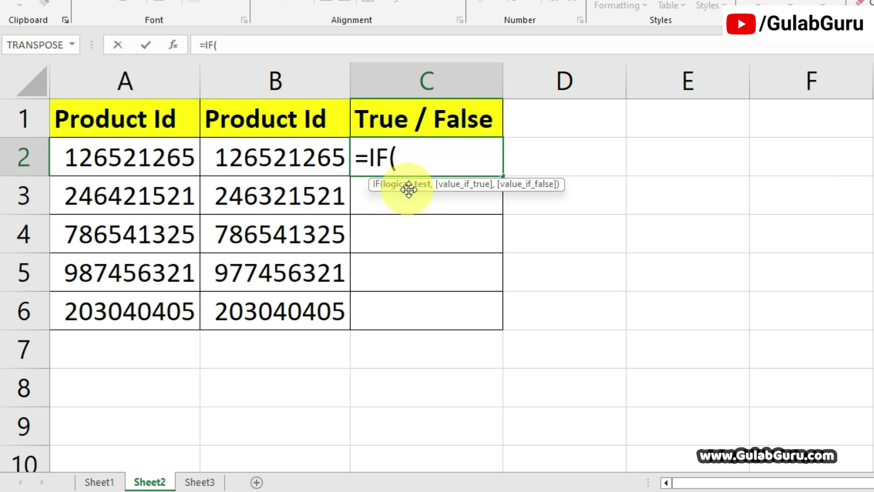
click(128, 157)
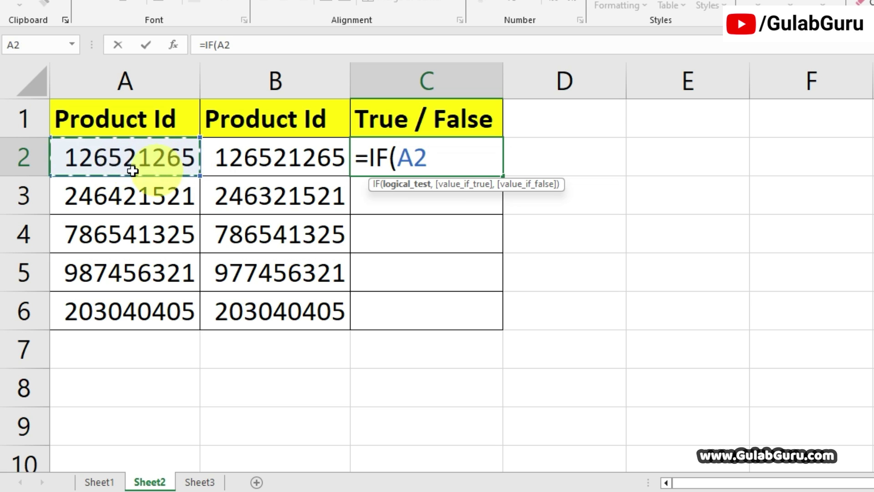
text(=)
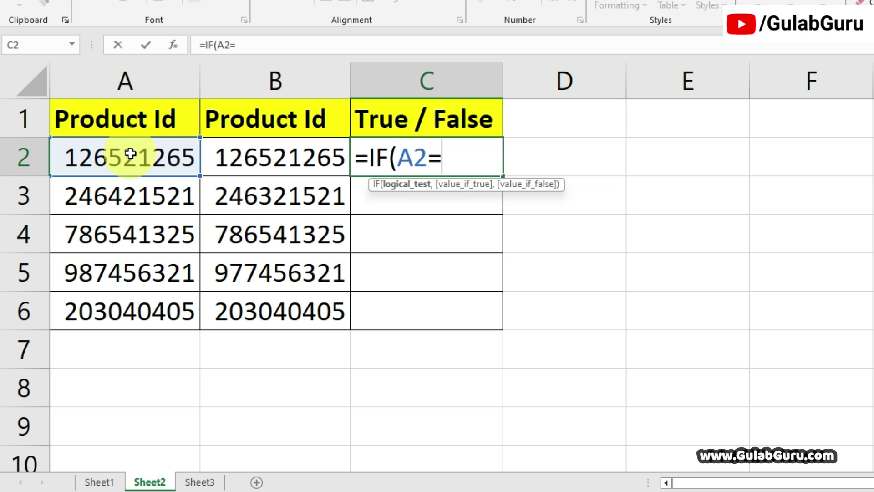
click(257, 157)
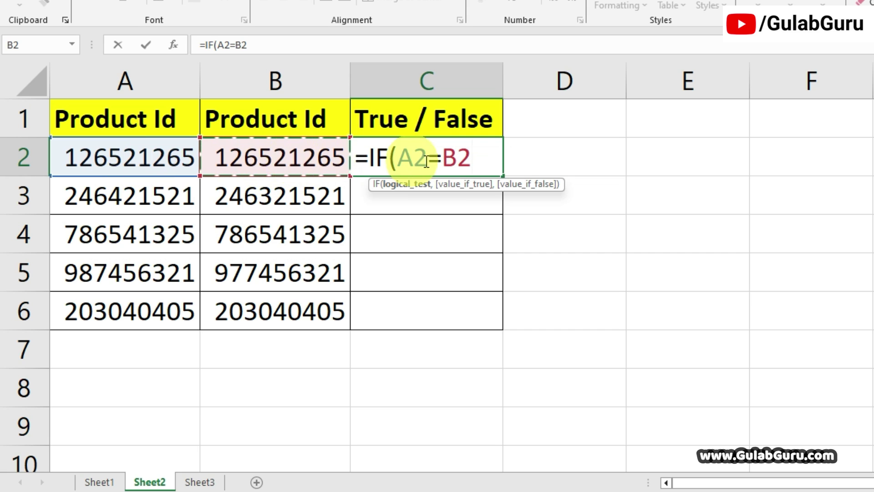
text(,)
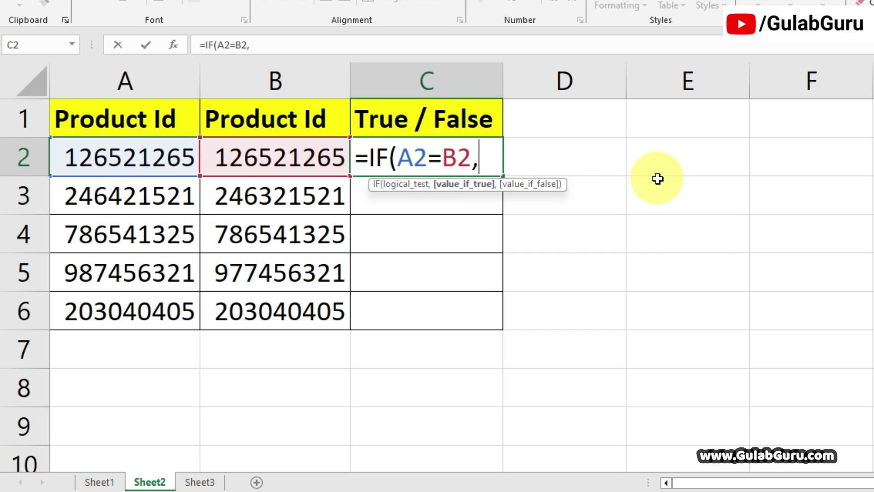
Step: Complete the C2 formula so it returns "True" when the Product Ids match and "False" when they differ
text("t)
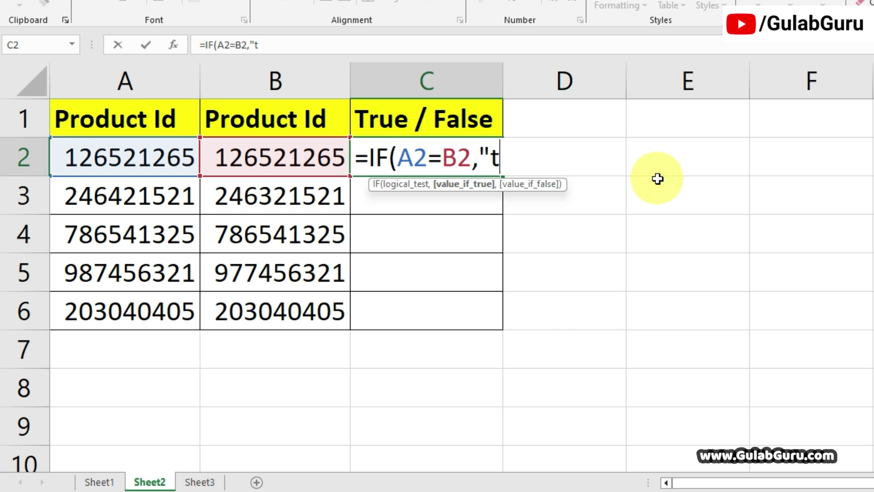
key(BackSpace)
text(True")
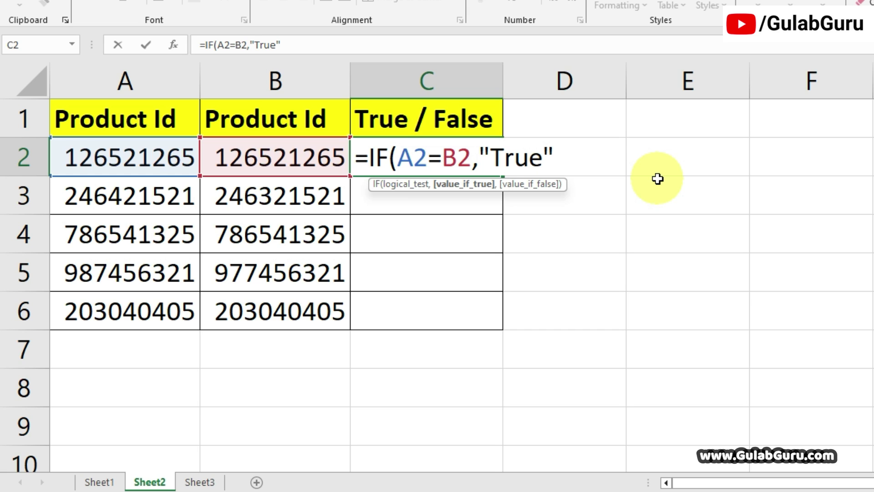
text(,)
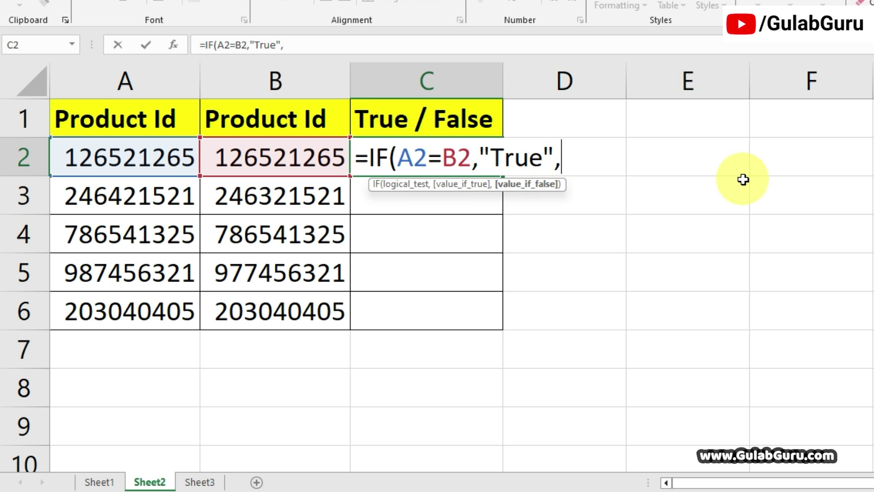
text("False)
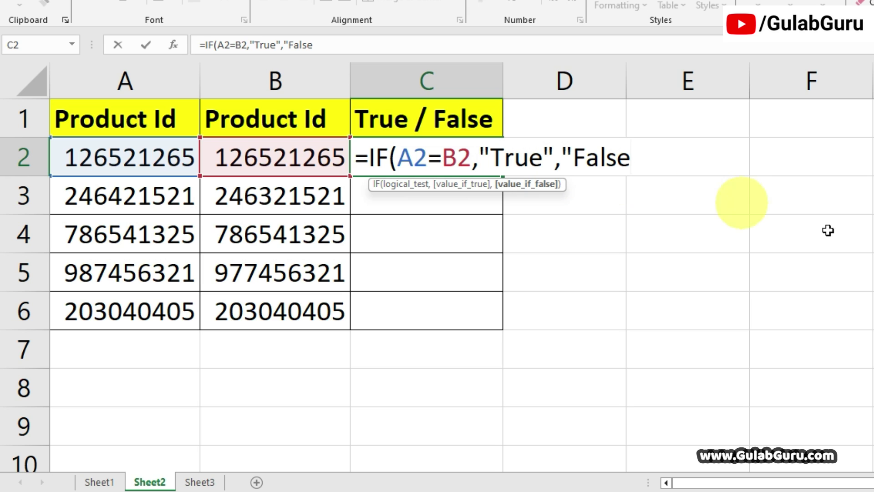
text(")
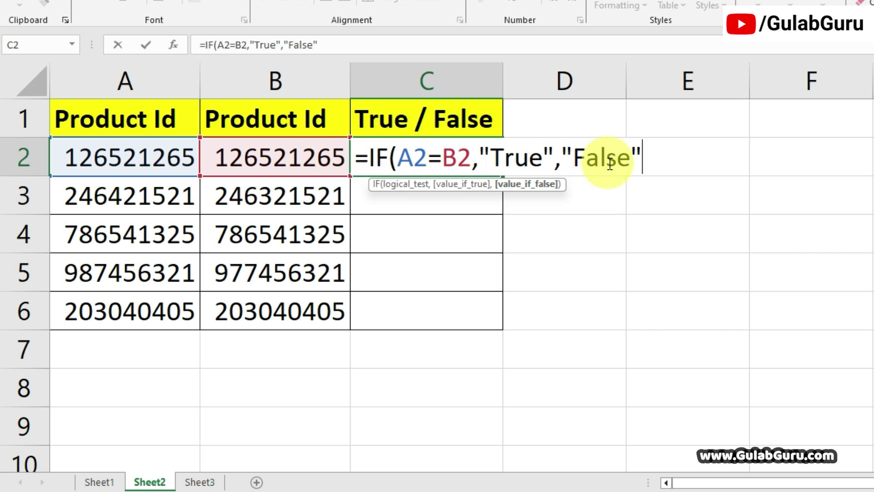
text())
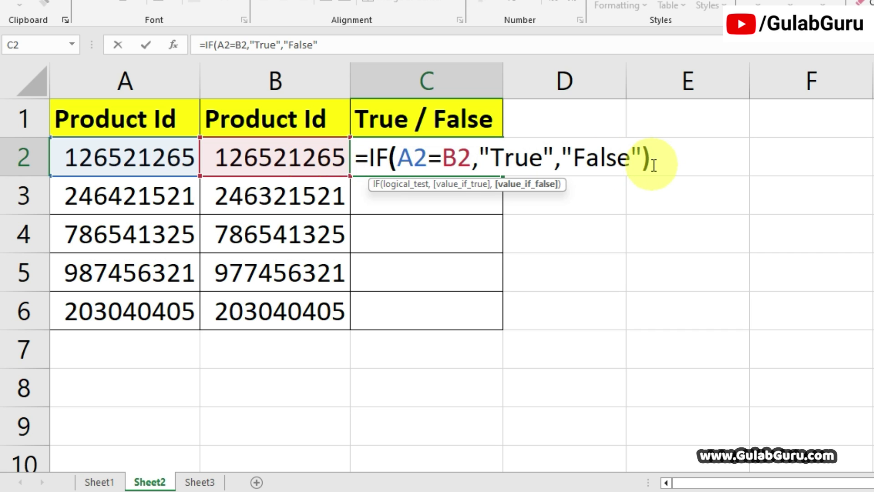
key(Return)
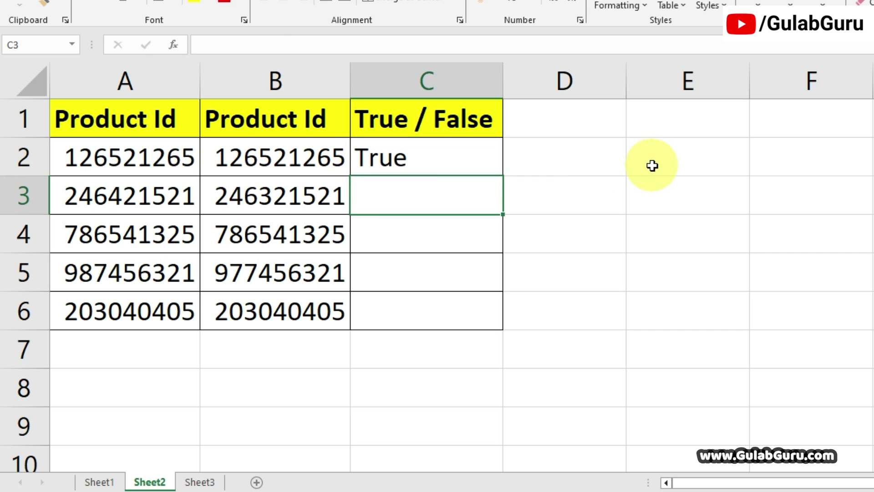
Step: Check the Product Ids in A2 and B2 against C2 and fill the C2 formula down through C6
click(439, 161)
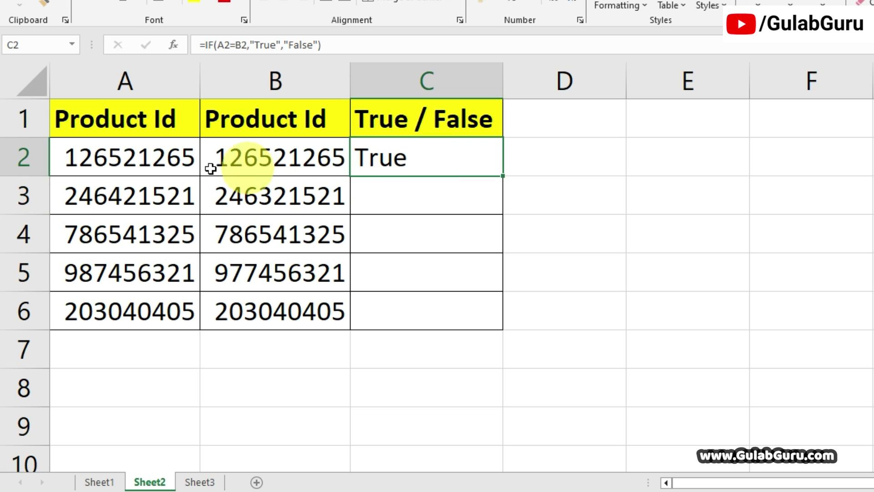
click(118, 159)
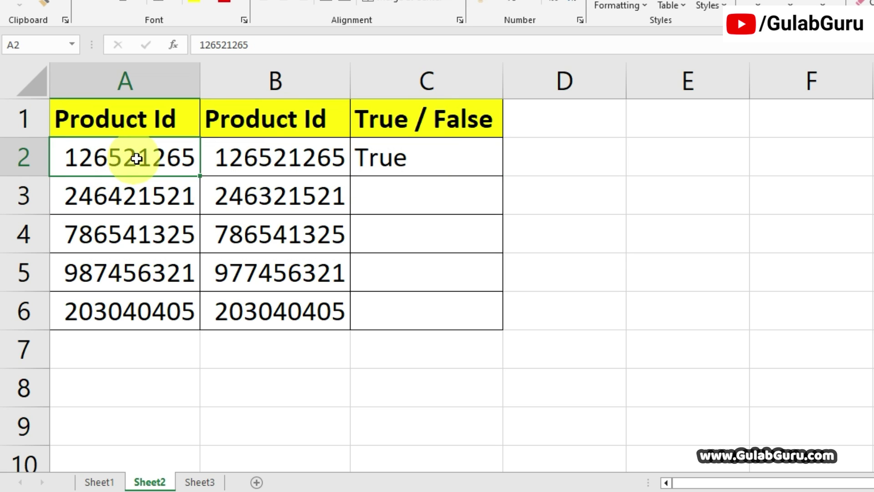
click(277, 158)
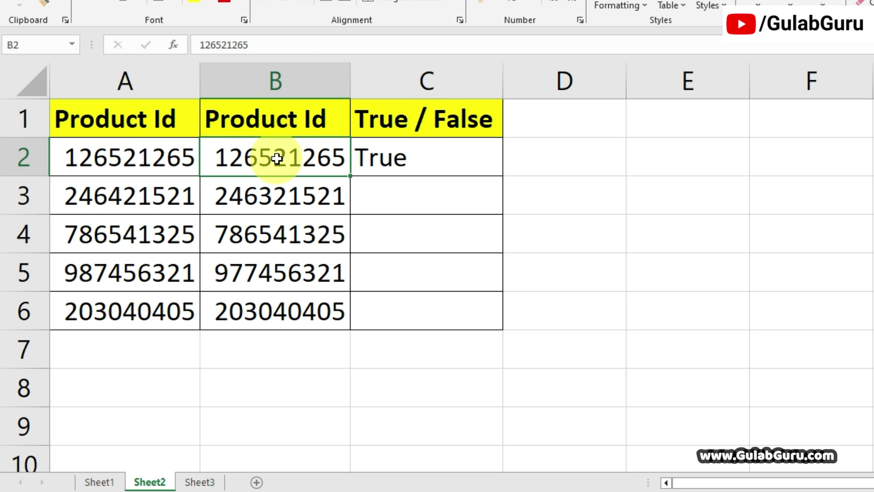
click(454, 156)
double_click(502, 176)
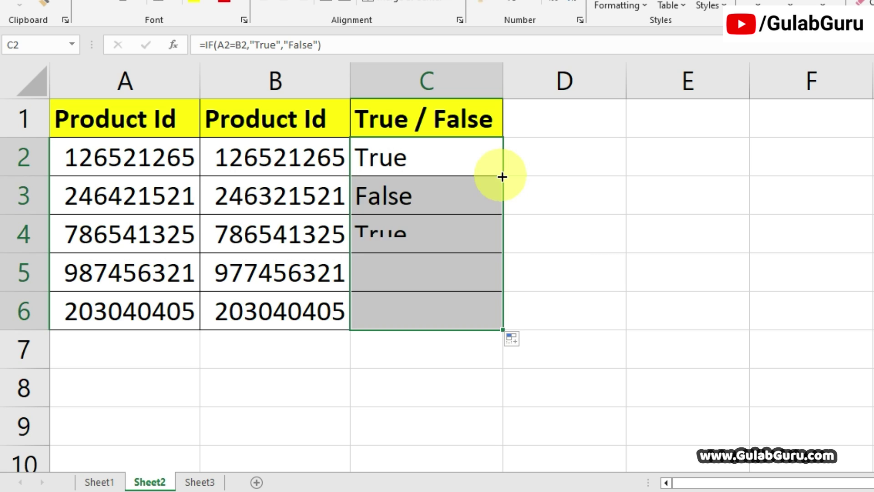
Step: Compare the Product Ids in rows 3 and 5 with their True / False results in column C
click(255, 196)
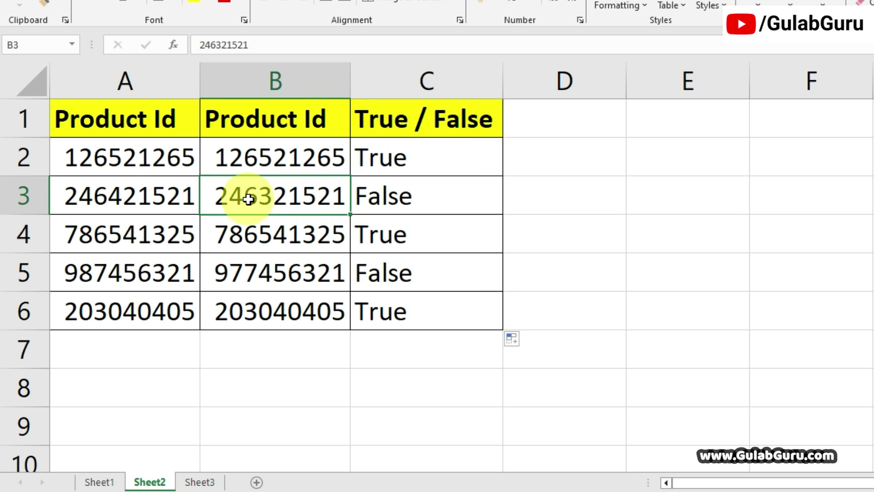
click(122, 196)
click(432, 198)
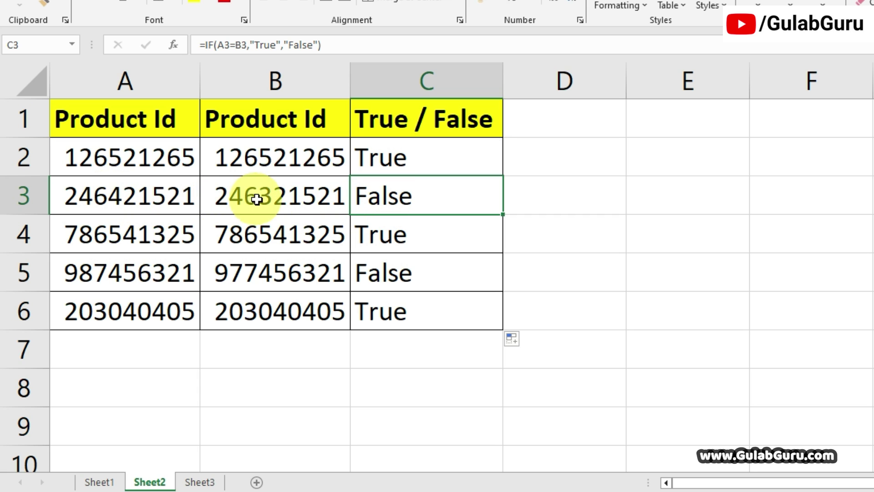
click(375, 269)
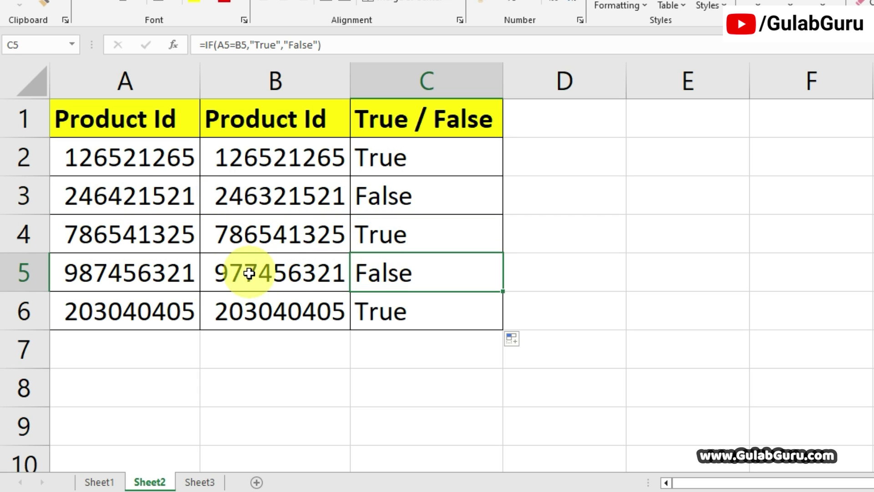
Step: Switch to Sheet3 and review the Patient Id, Patient Name and Ward columns, including the Private and General ward types
click(200, 482)
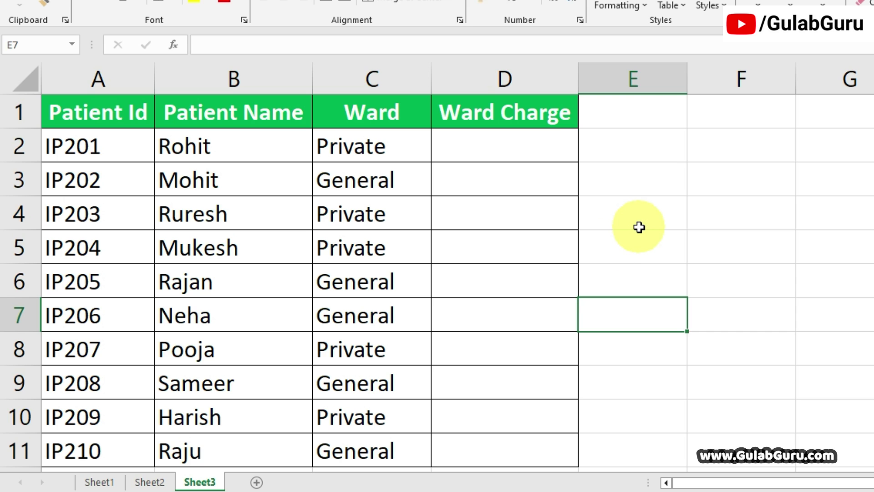
drag(115, 114, 220, 452)
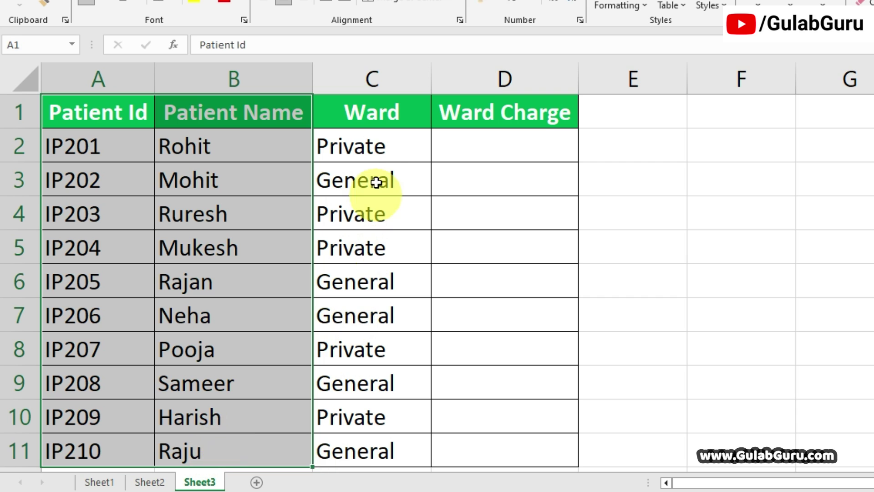
click(372, 119)
mouse_move(376, 150)
mouse_down()
mouse_move(381, 448)
mouse_move(386, 146)
mouse_up()
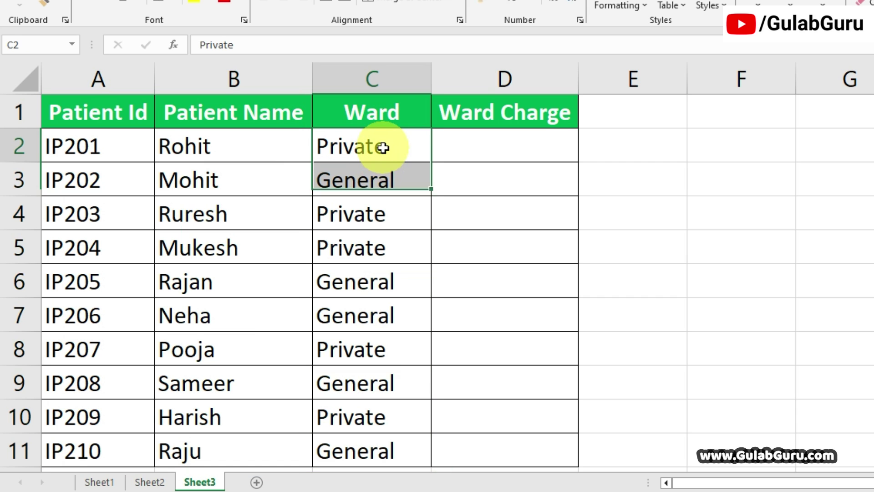
click(383, 182)
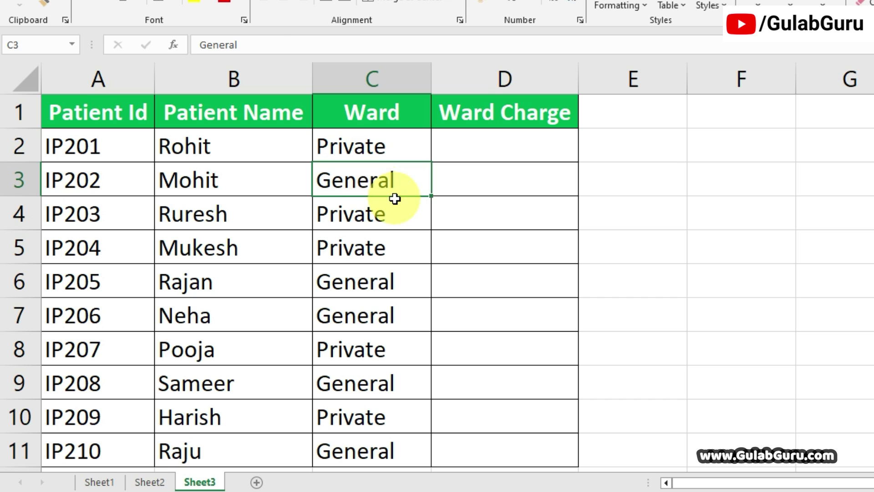
click(390, 150)
click(394, 177)
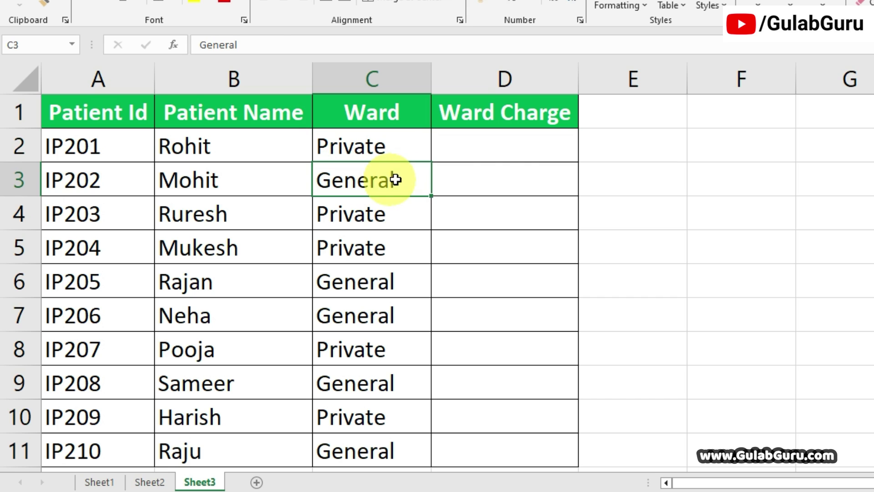
Step: Start an IF formula in D2 under Ward Charge with the logical test C2="Private"
click(515, 143)
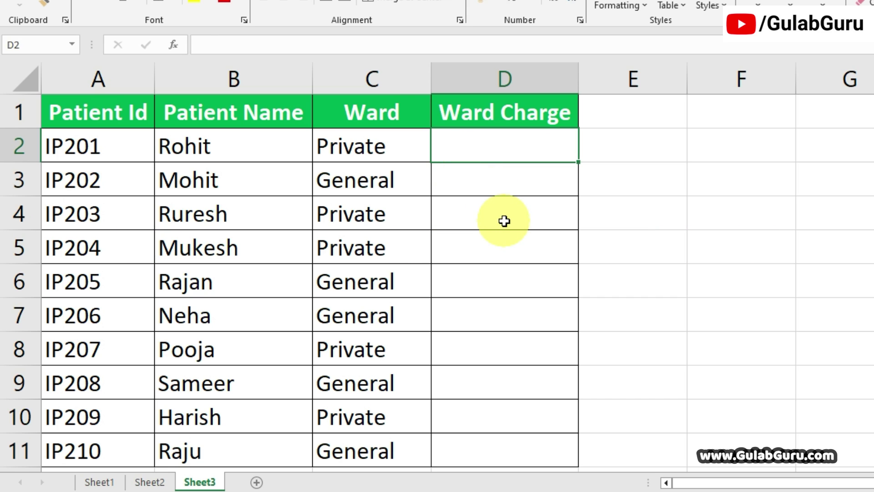
text(=if)
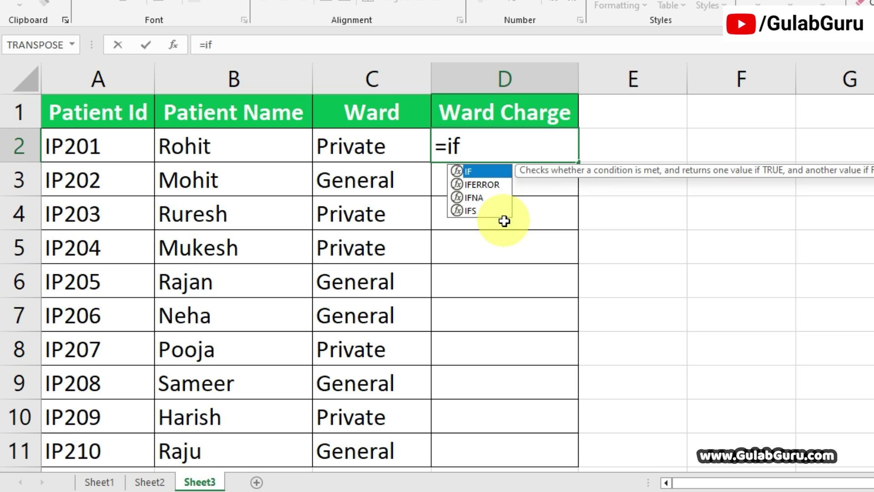
key(Tab)
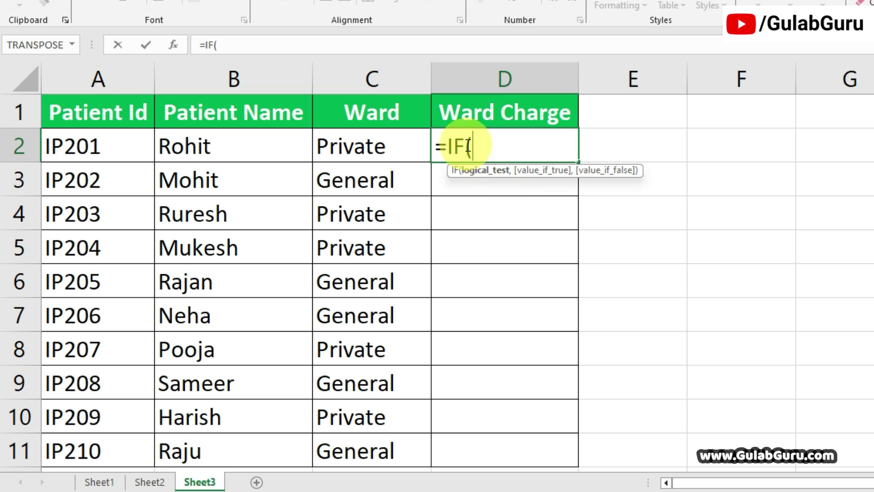
click(350, 150)
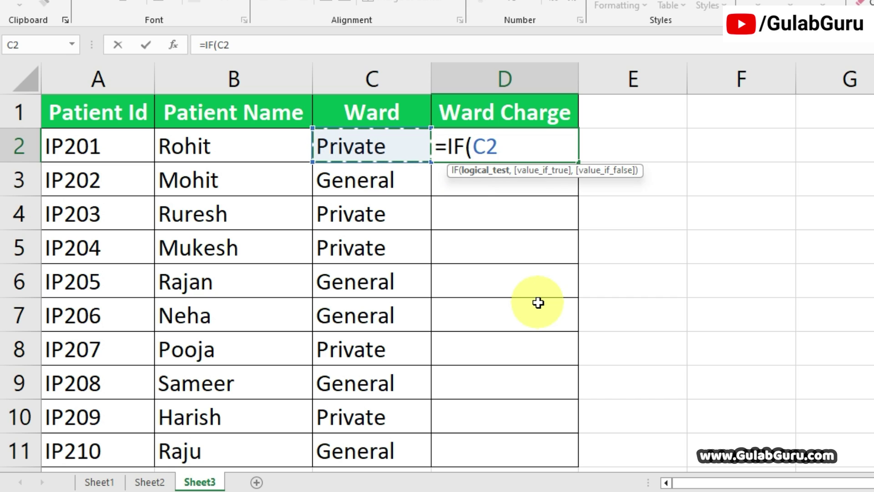
text(=)
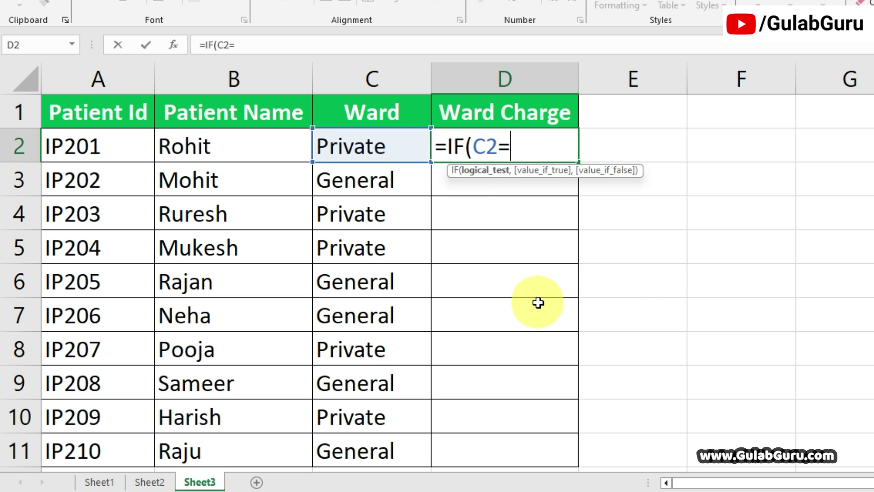
text("Pri)
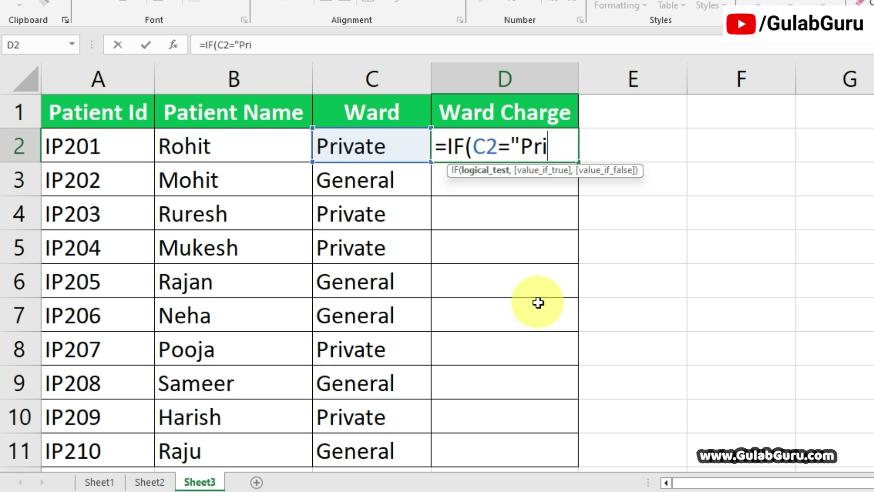
text(vate")
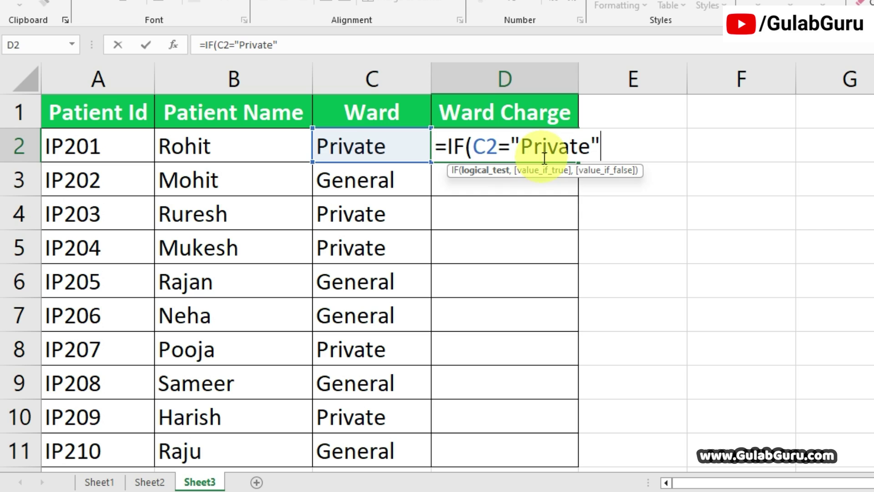
text(,)
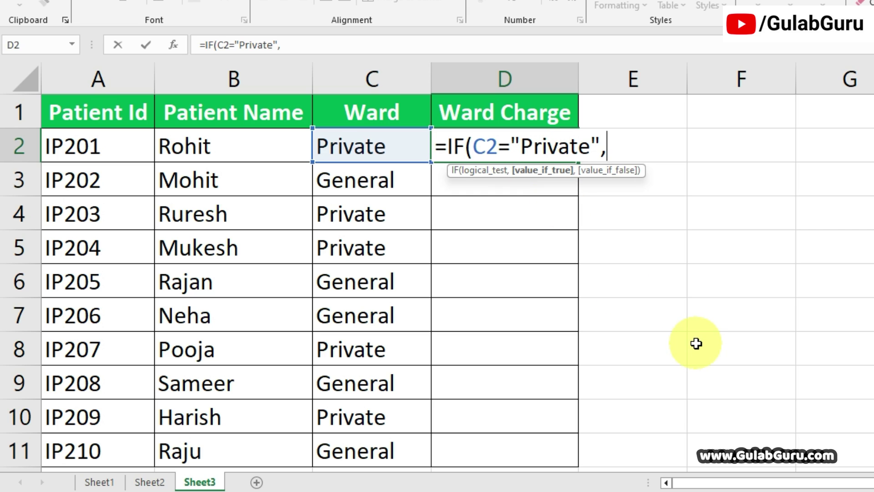
Step: Complete the D2 IF formula with 1000 as the value if true and 500 as the value if false
text(1000)
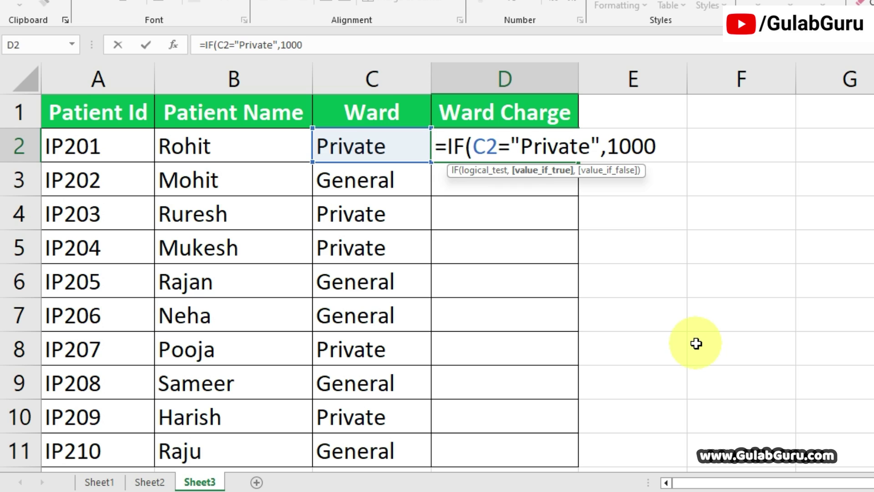
text(,)
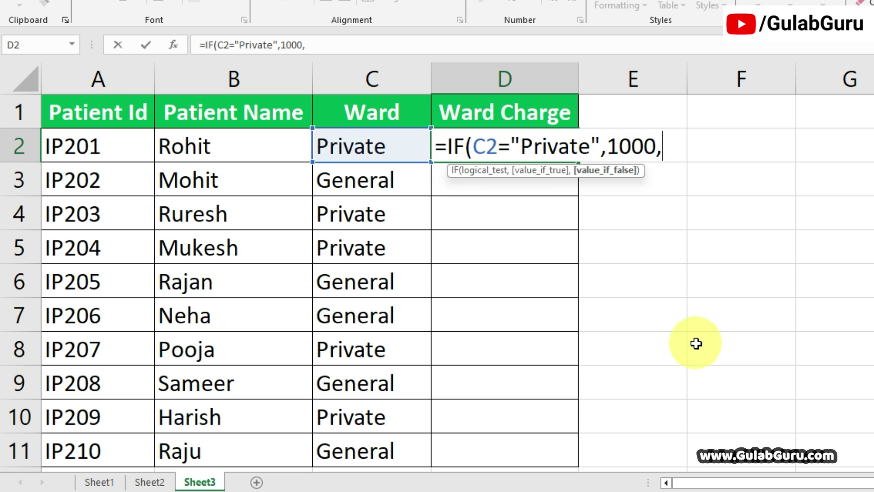
text(500)
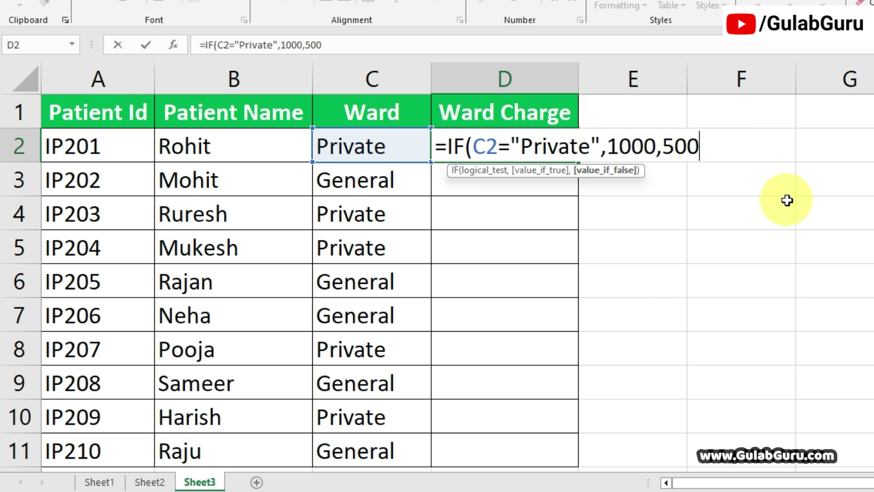
text())
key(Return)
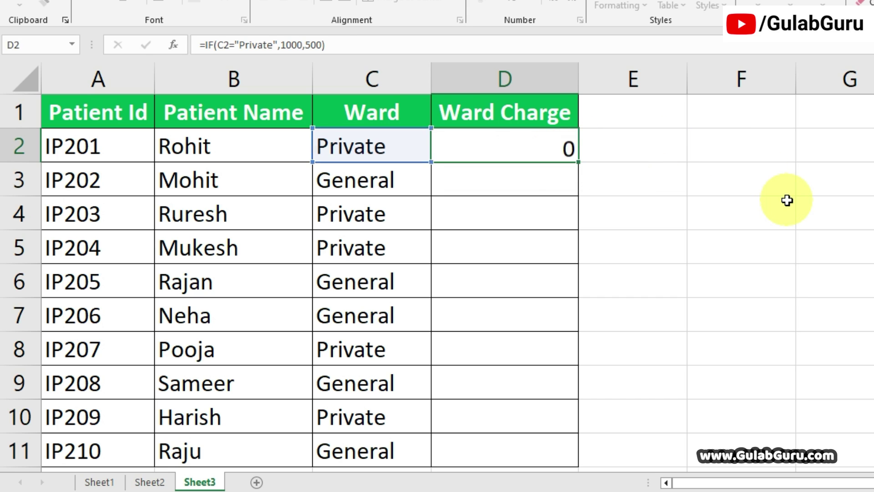
Step: Check the ward in C2 against its charge and fill the D2 formula down through D11
click(369, 146)
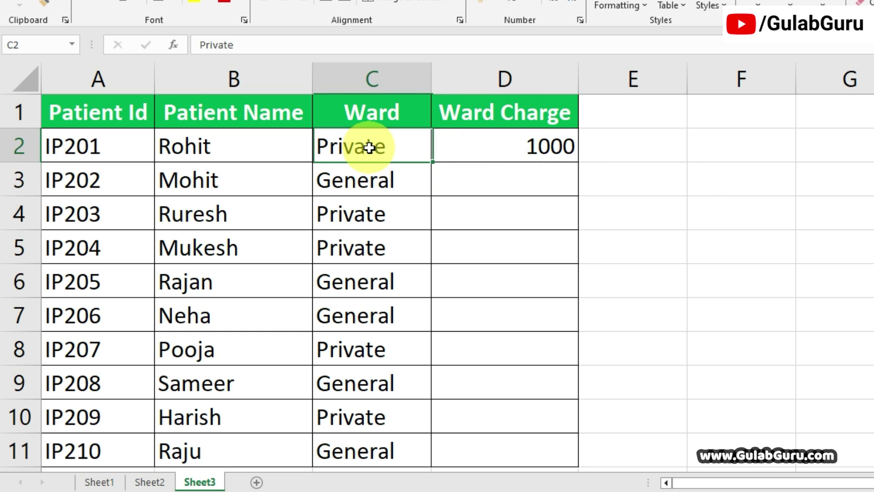
click(555, 147)
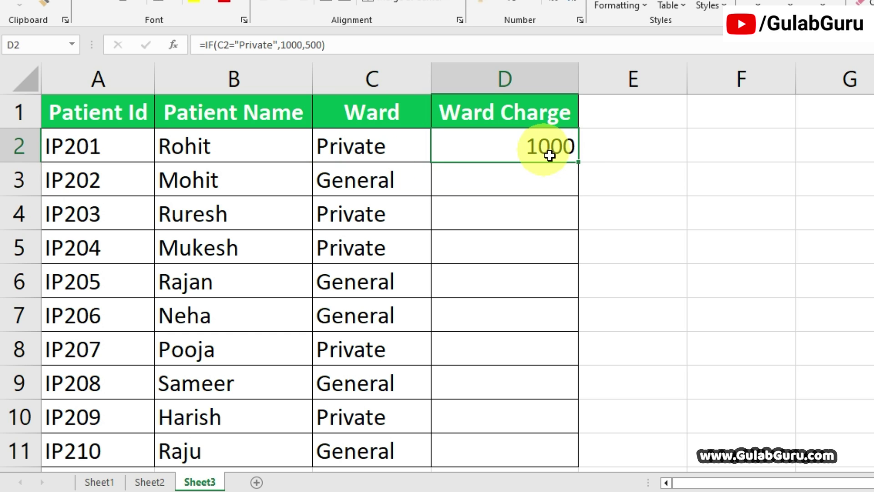
double_click(580, 162)
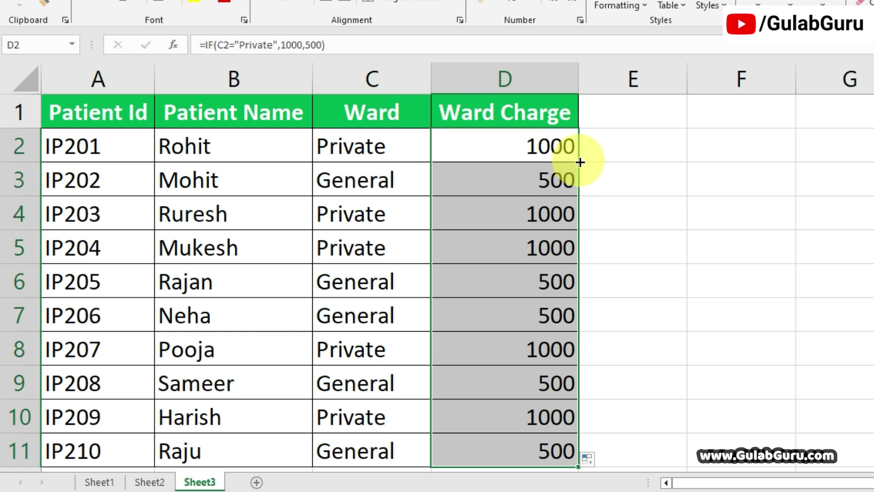
Step: Compare the General wards in rows 3, 6 and 7 with their ward charges in column D
click(378, 179)
click(535, 177)
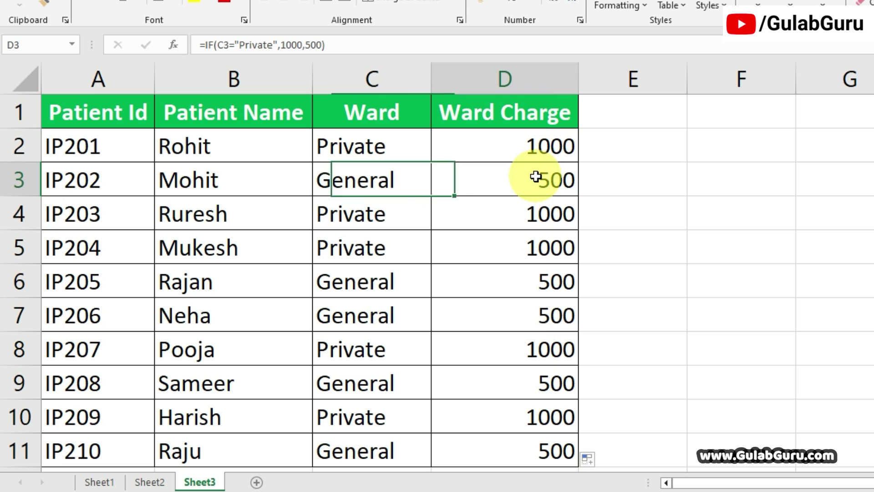
click(388, 281)
click(531, 279)
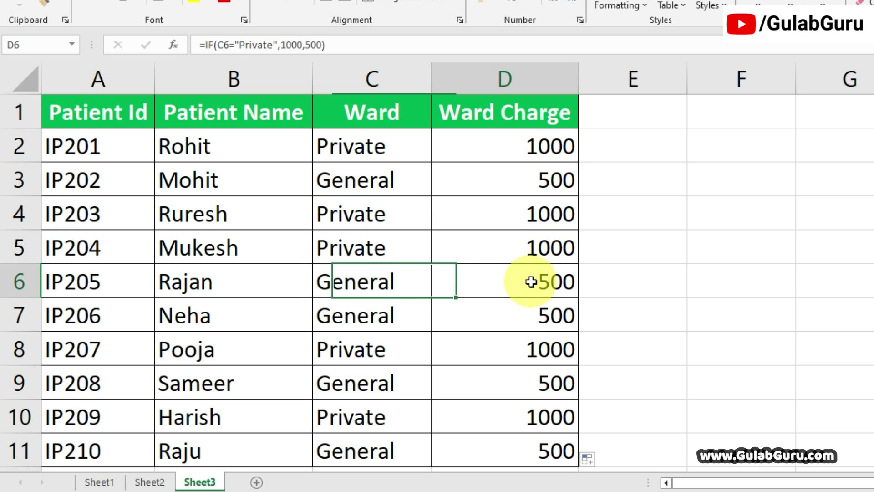
click(385, 313)
click(508, 314)
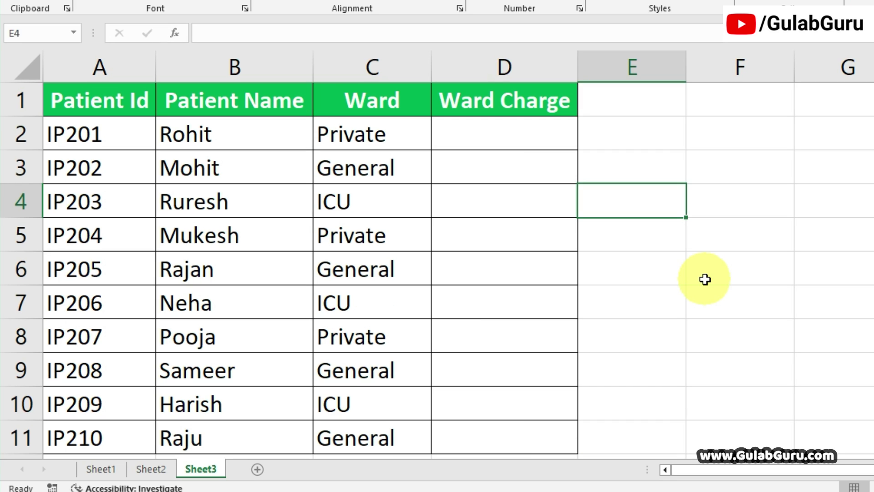
Step: Review the Private, General and ICU ward types in column C against the empty Ward Charge column
drag(376, 158, 384, 160)
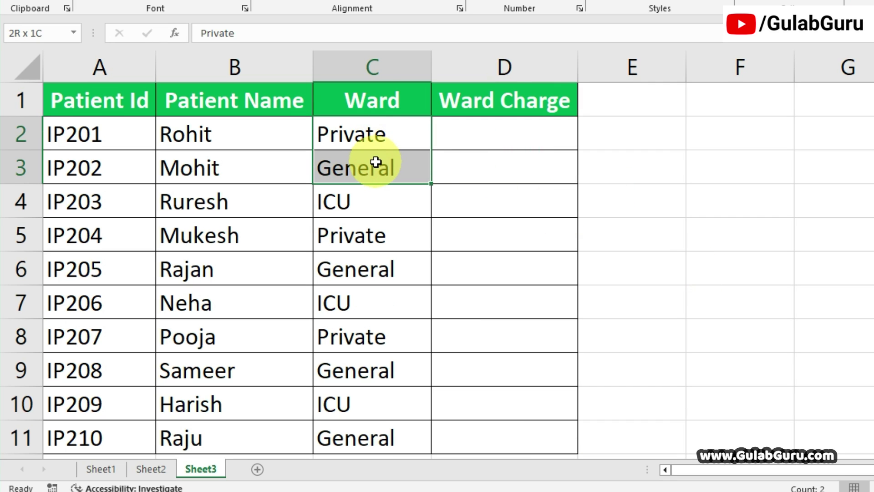
click(384, 207)
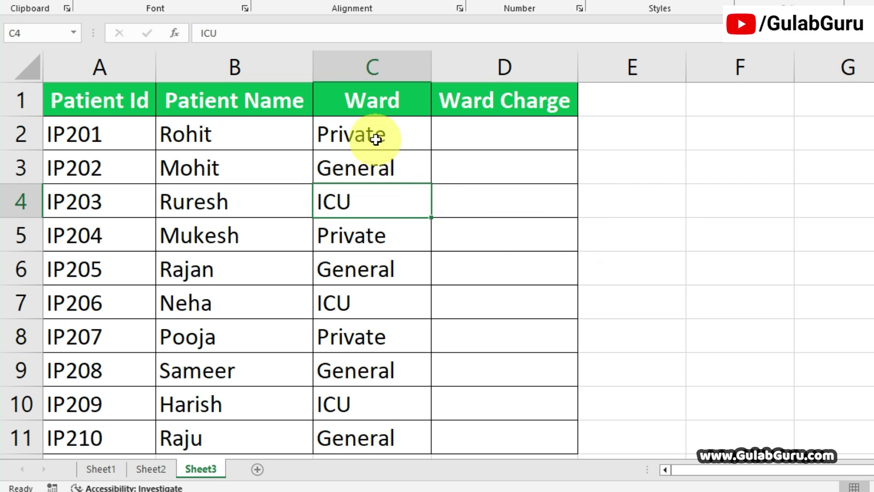
drag(375, 137, 396, 433)
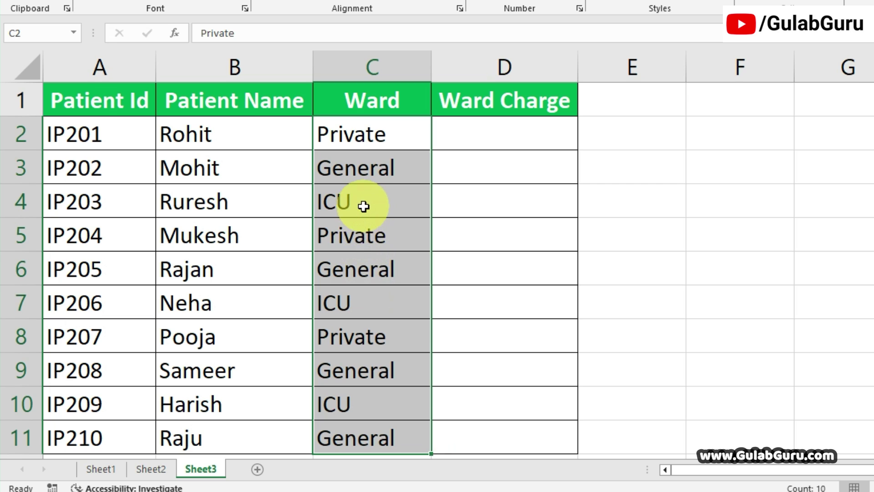
click(362, 203)
click(371, 273)
click(368, 301)
click(370, 405)
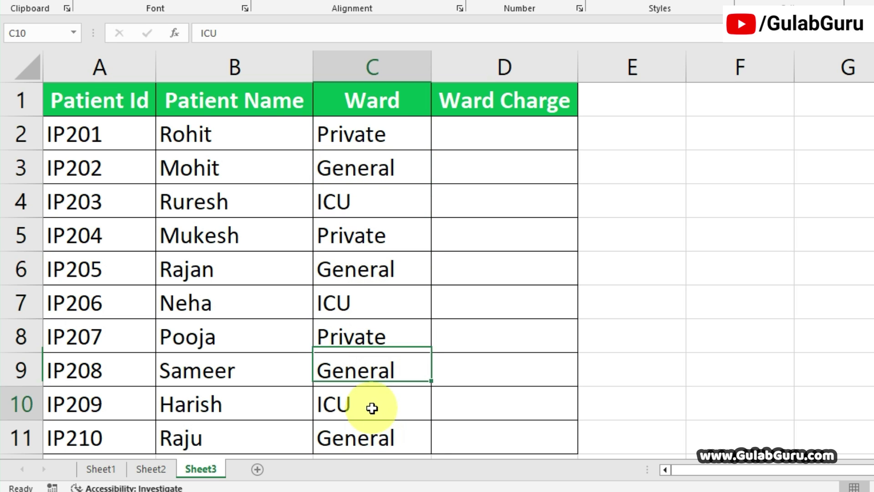
click(513, 133)
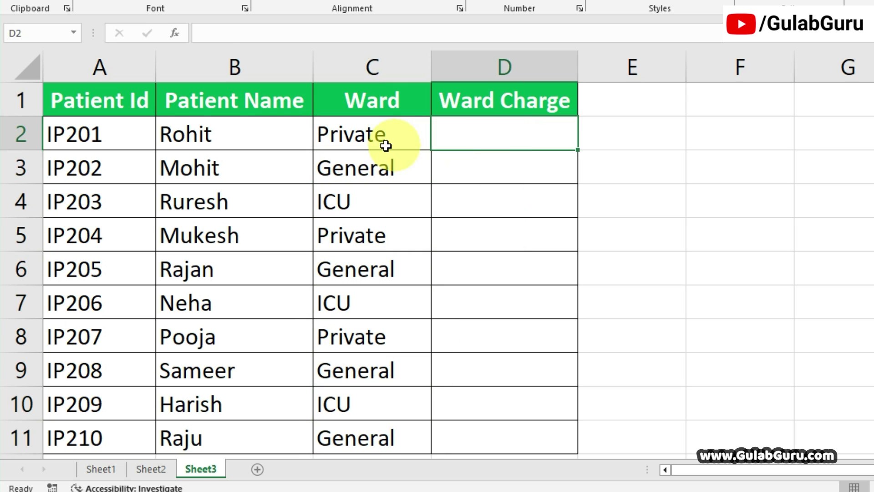
drag(373, 134, 395, 407)
Step: Start an IF formula in D2 with the logical test C2="Private" and 1000 as the value if true
click(511, 133)
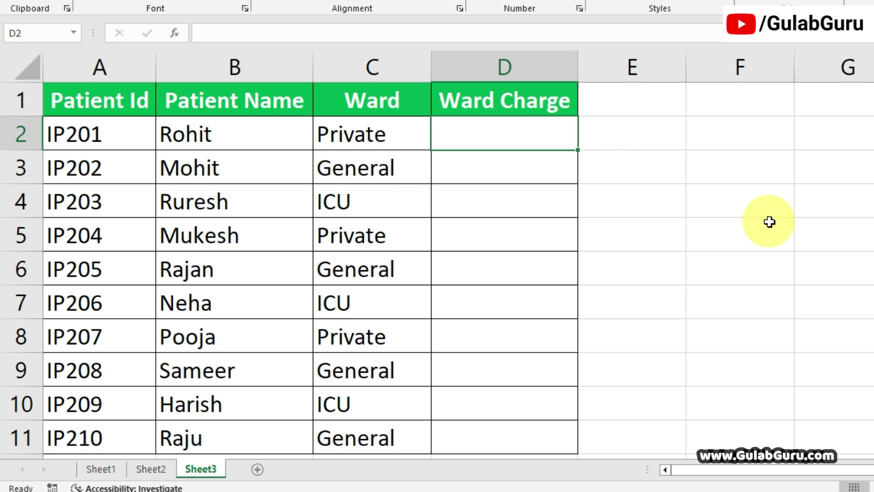
text(=)
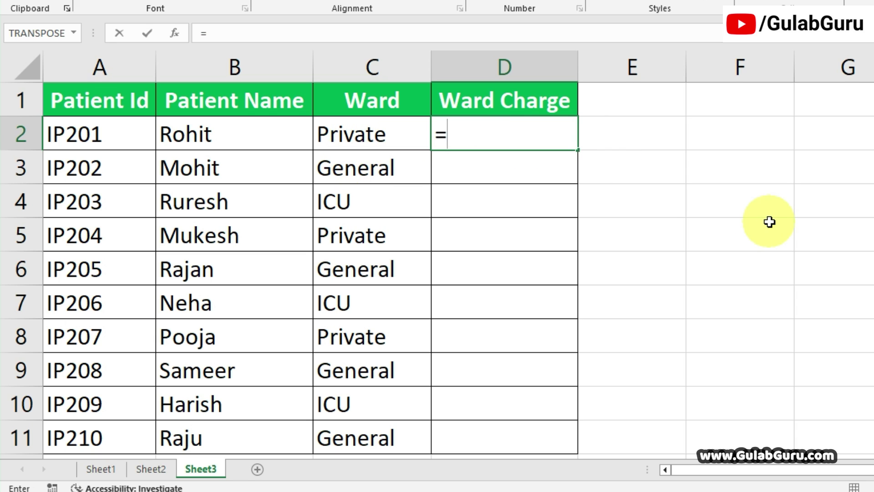
text(if)
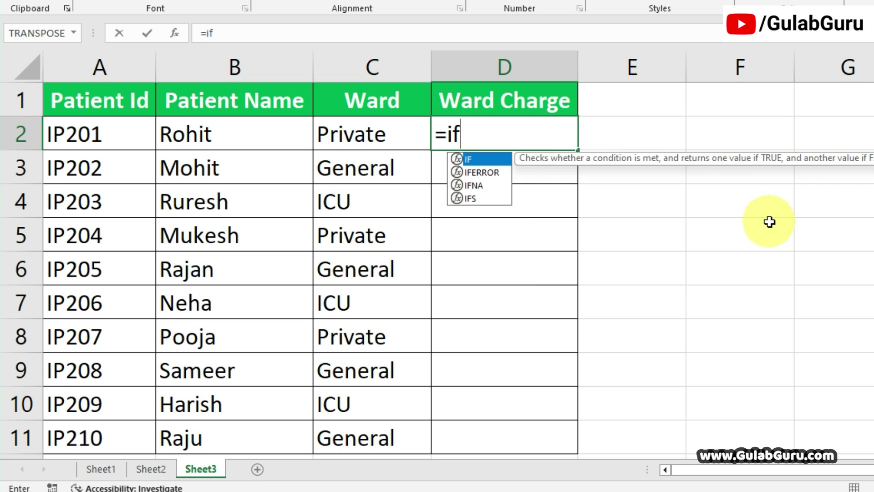
key(Tab)
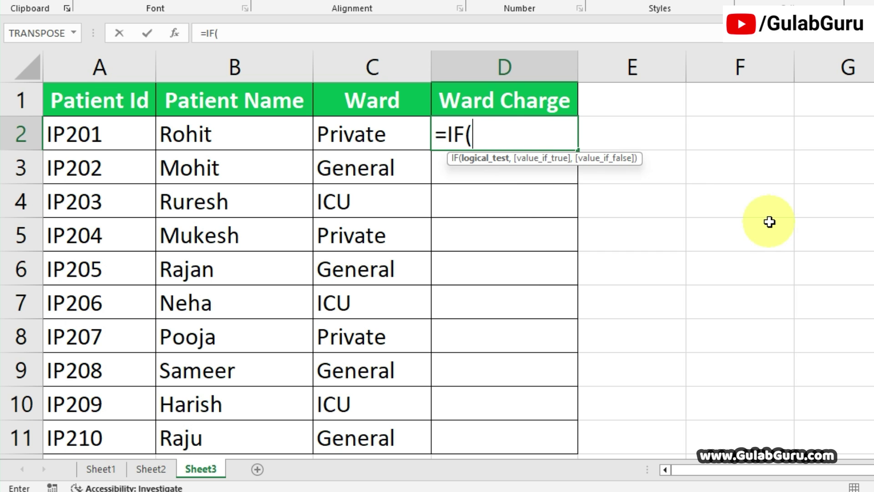
click(398, 144)
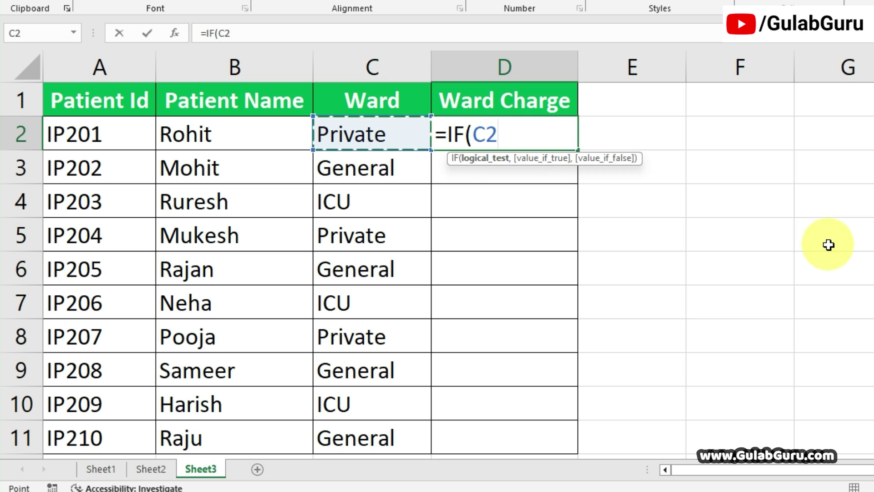
text(=")
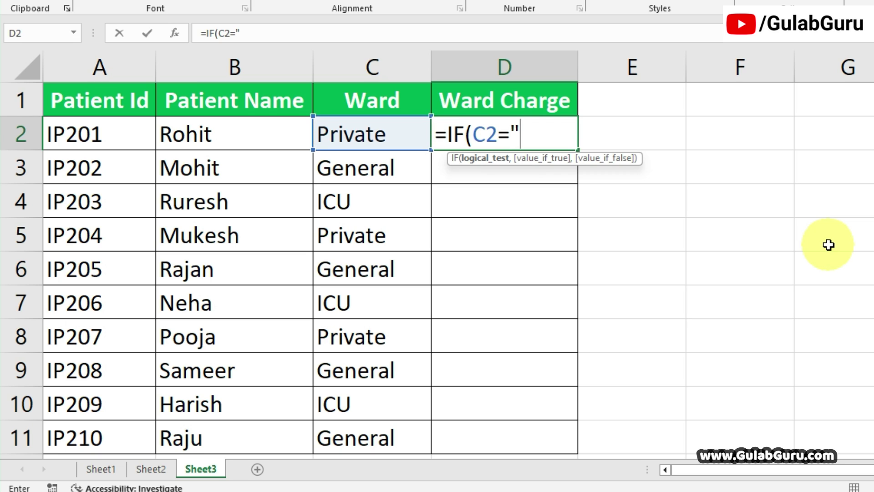
text(Private")
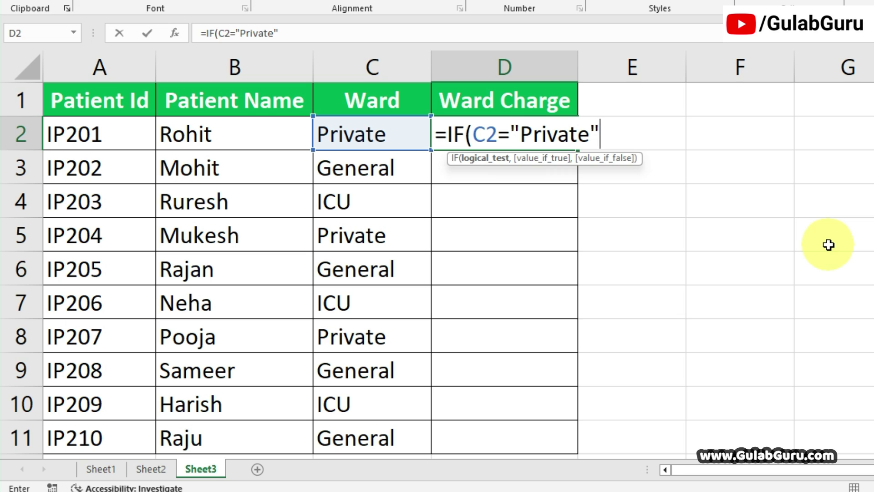
text(,1000)
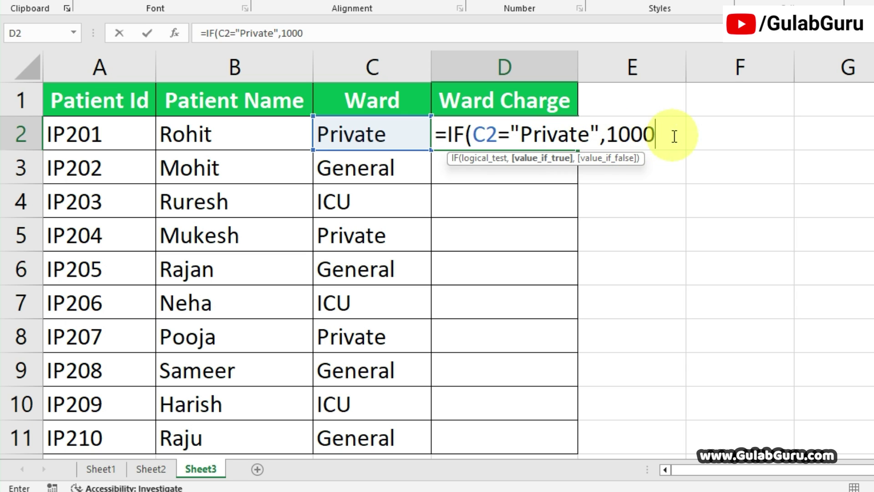
Step: Nest IF(C2="ICU",3000,500) as the value if false in the D2 formula and enter the completed formula
text(,)
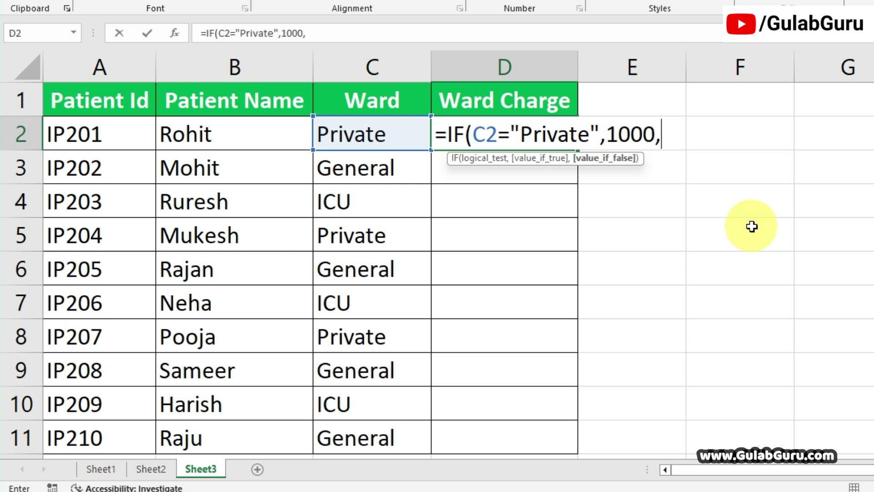
text(if)
key(Tab)
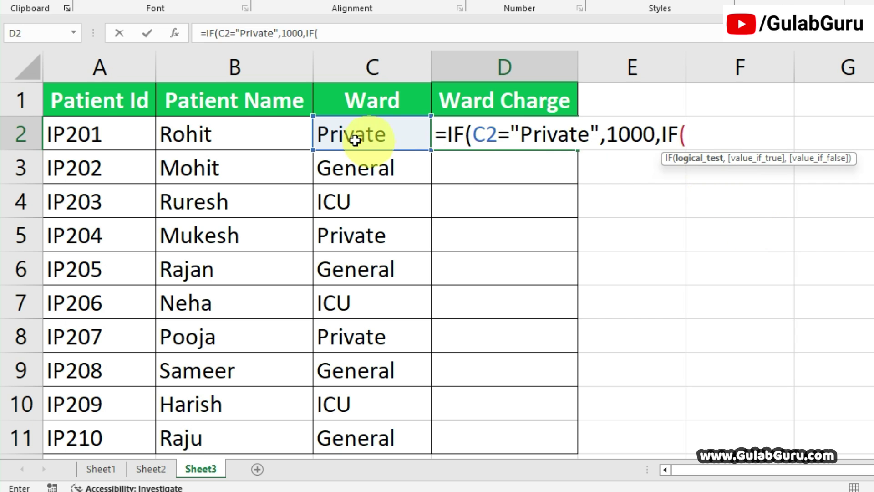
click(339, 137)
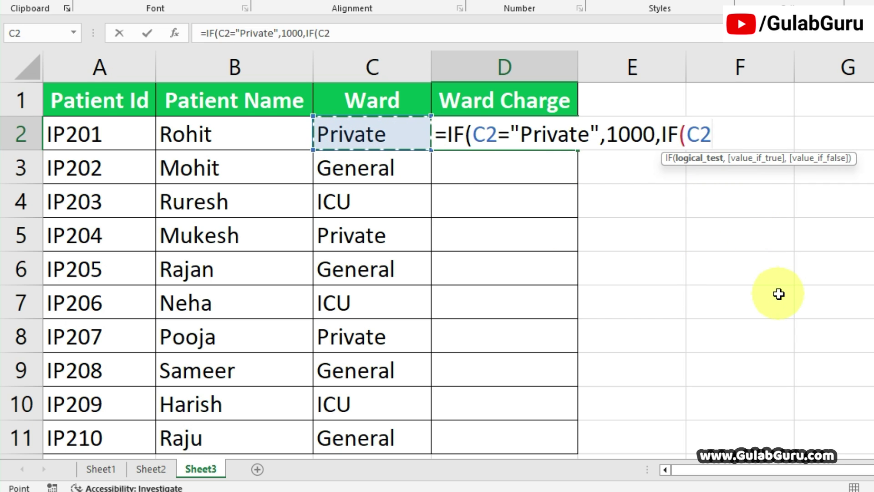
text(=")
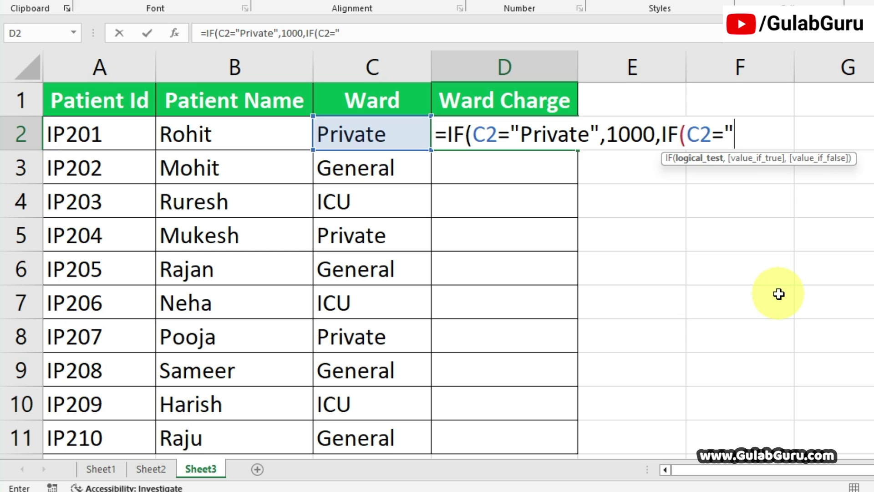
text(ICU)
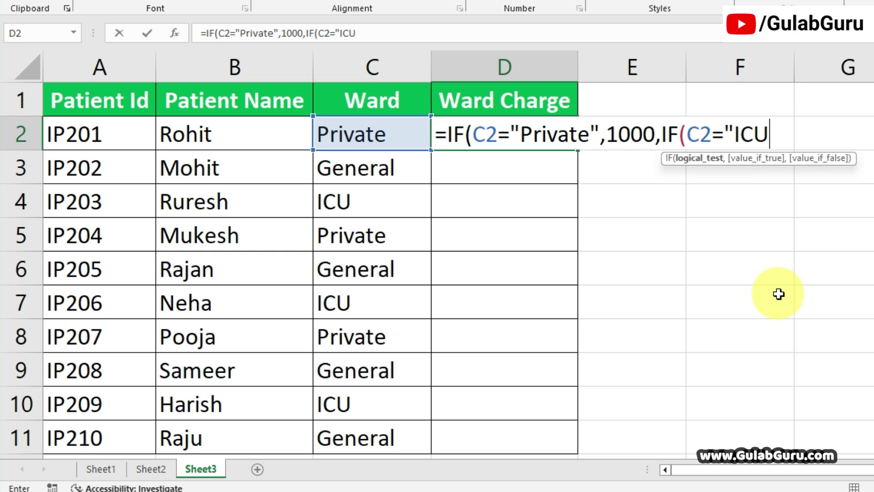
text(",3000)
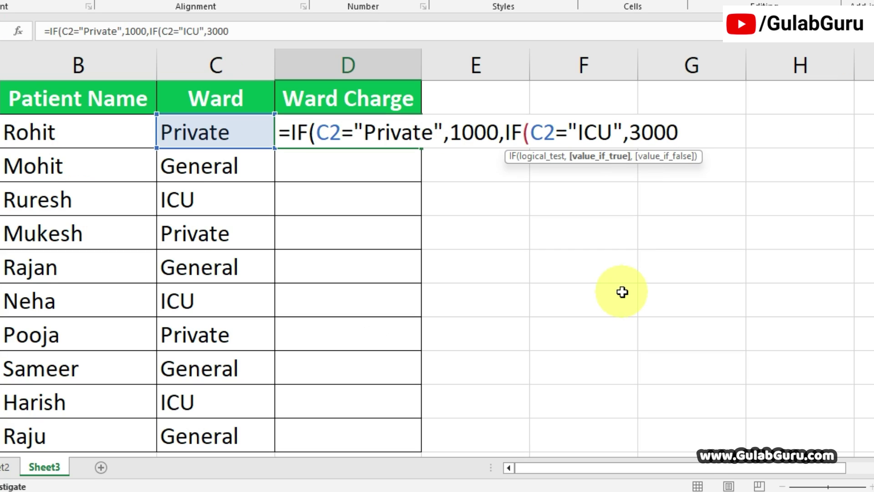
text(,500)
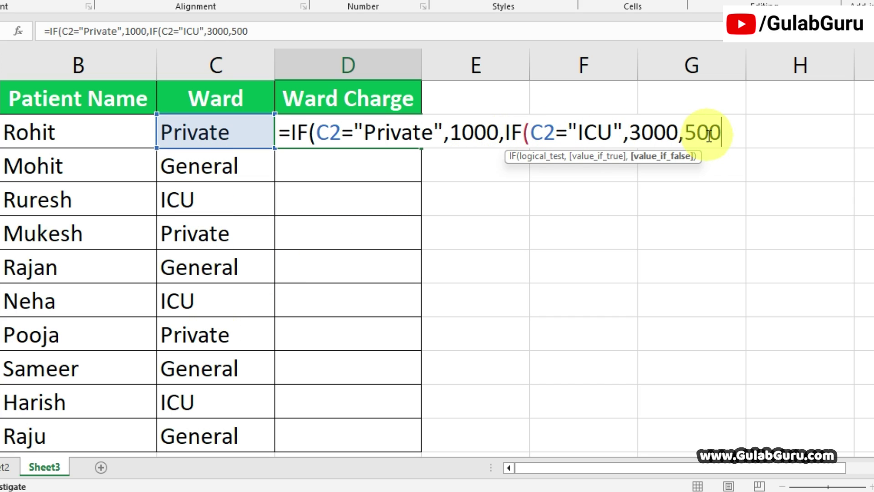
text())
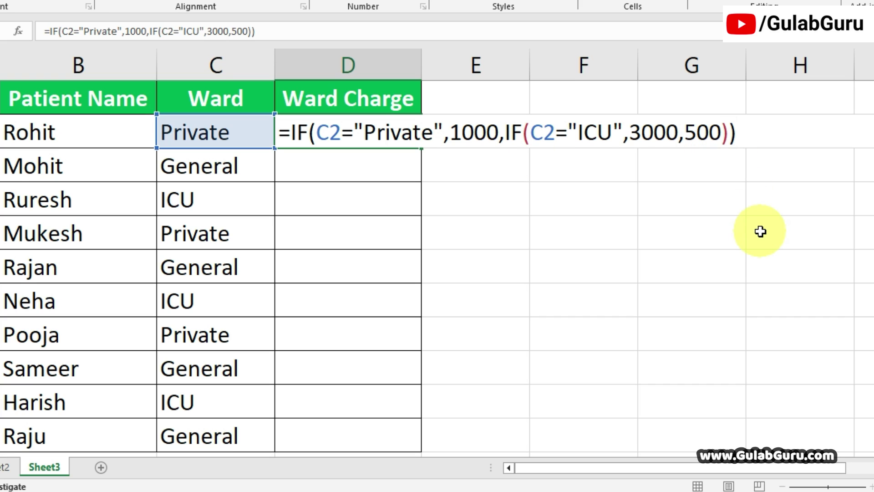
key(Return)
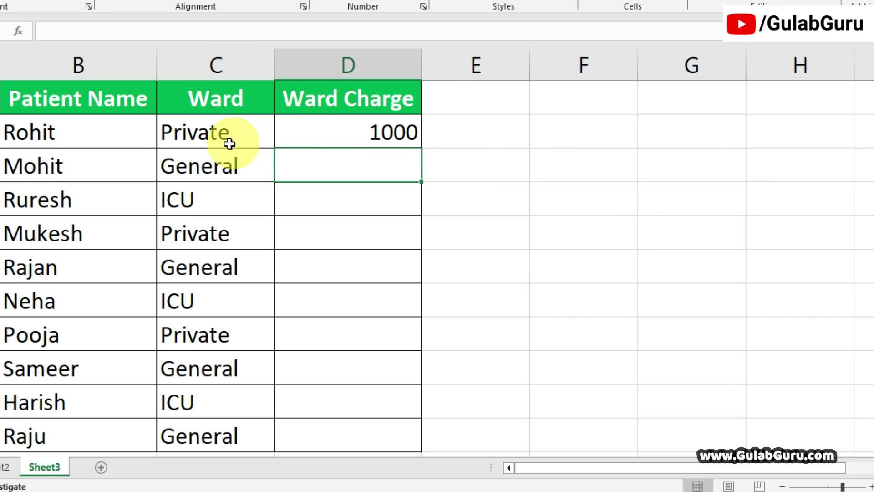
Step: Fill the nested IF formula from D2 down through D11 and check the ICU ward's charge in row 7
click(373, 133)
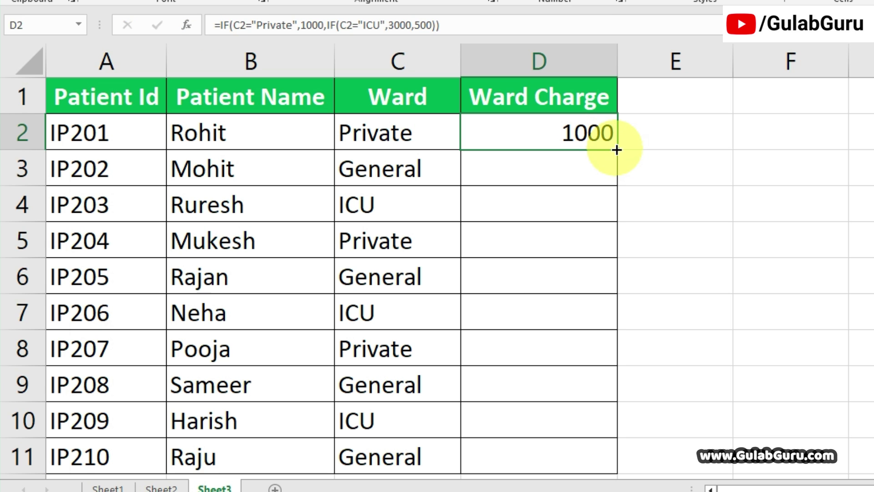
double_click(421, 148)
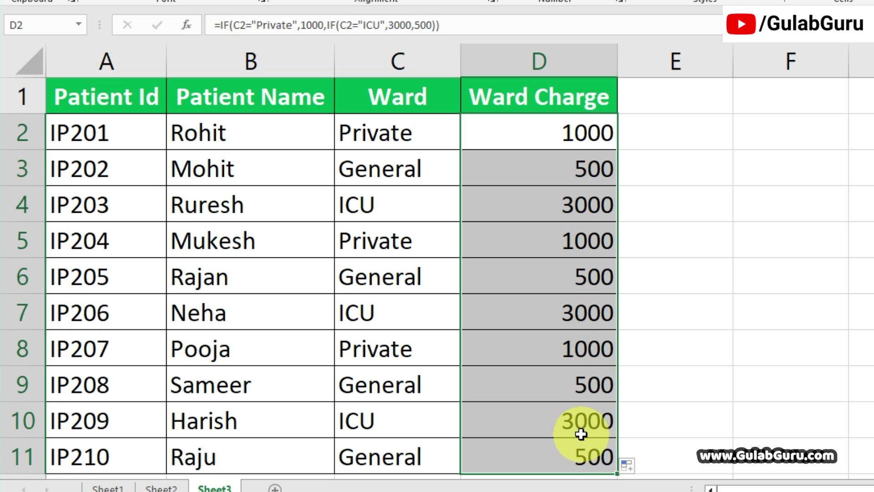
click(383, 315)
click(572, 310)
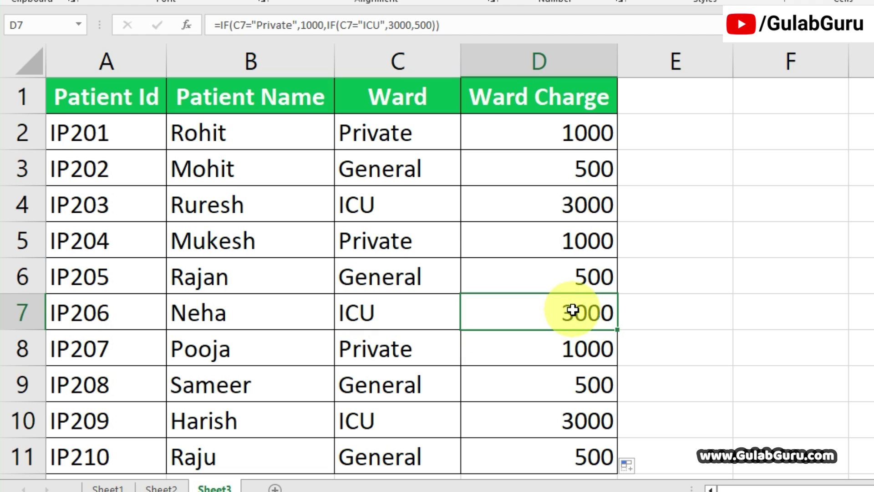
Step: Check the Ward Charge values in column D against the ward types in column C for rows 9 to 11 and row 2
click(398, 378)
click(565, 382)
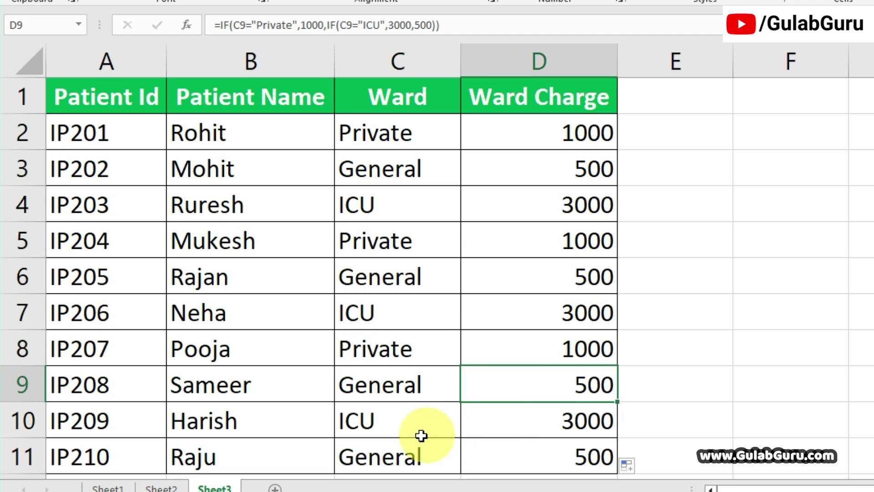
click(421, 435)
click(579, 416)
click(551, 453)
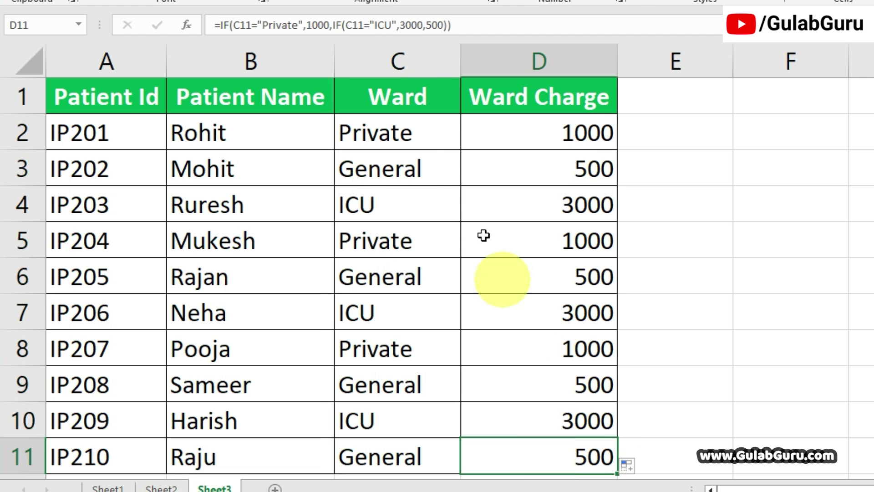
click(400, 133)
drag(400, 133, 569, 132)
click(565, 133)
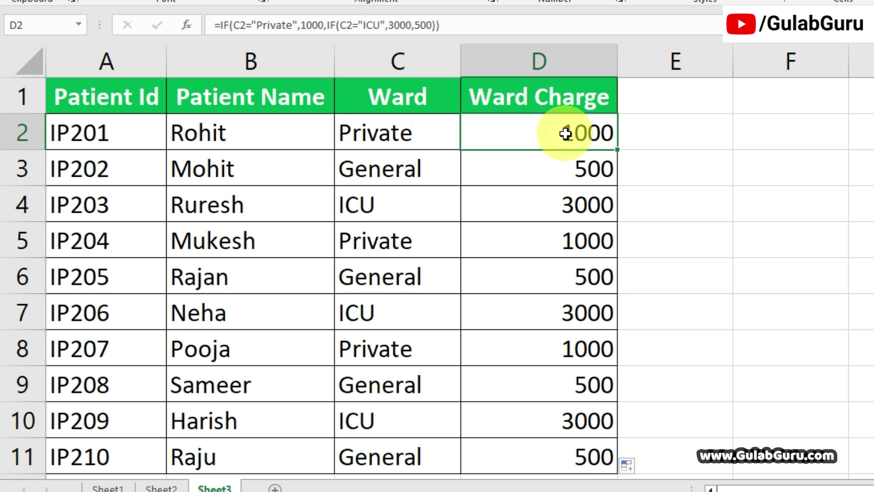
click(696, 227)
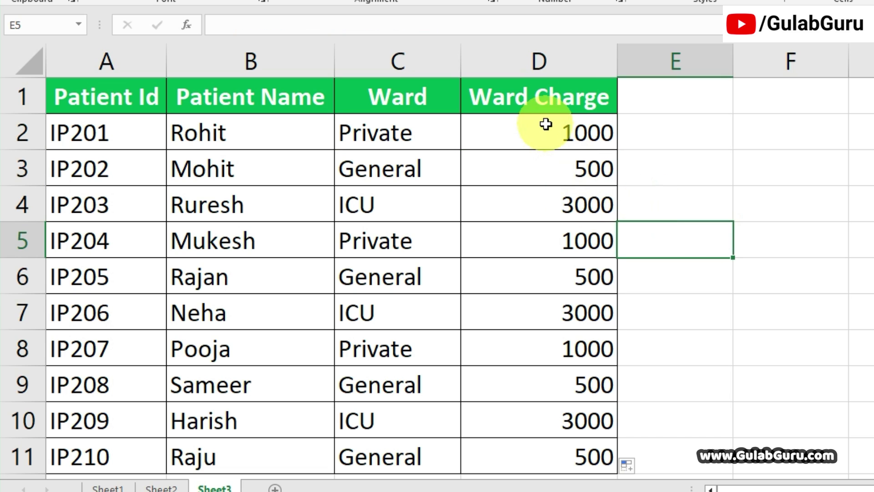
click(775, 304)
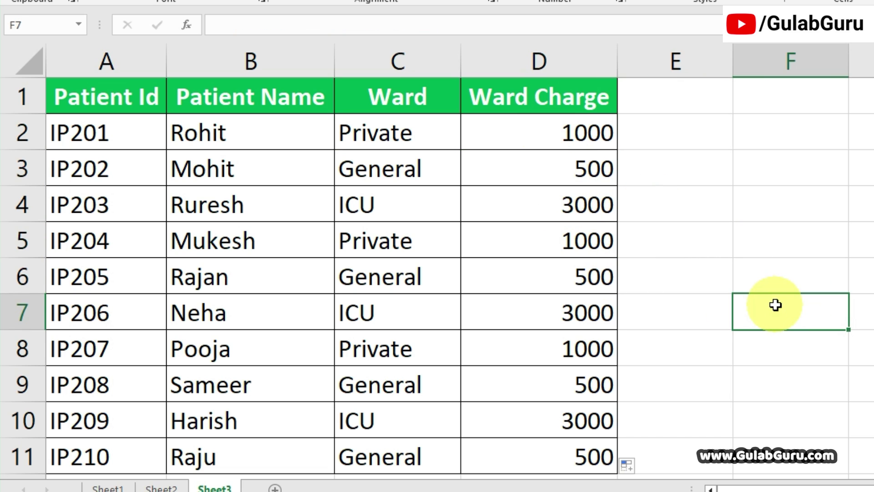
Step: Review the completed IF examples on Sheet2 and Sheet1, and return to the ward charge table on Sheet3
click(161, 487)
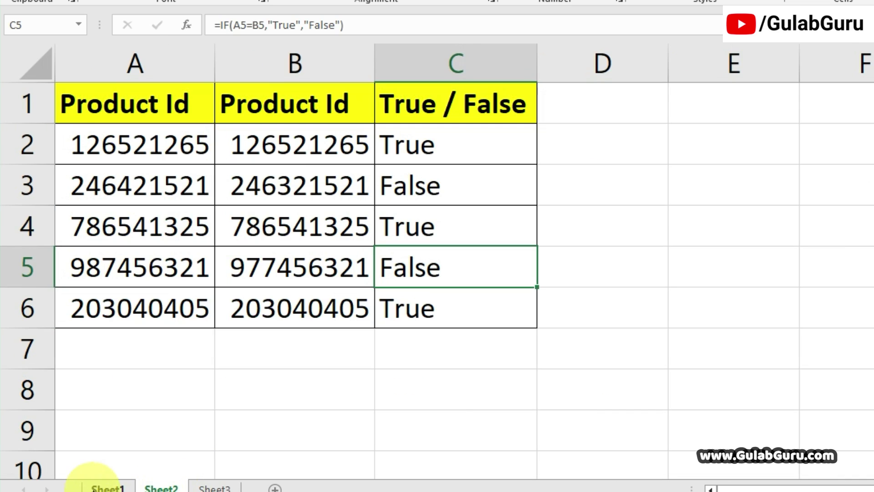
click(108, 487)
click(161, 487)
click(215, 487)
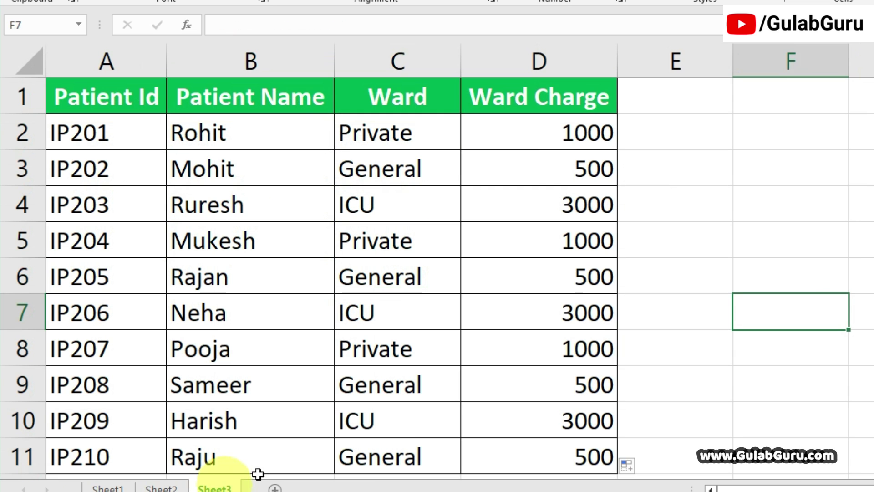